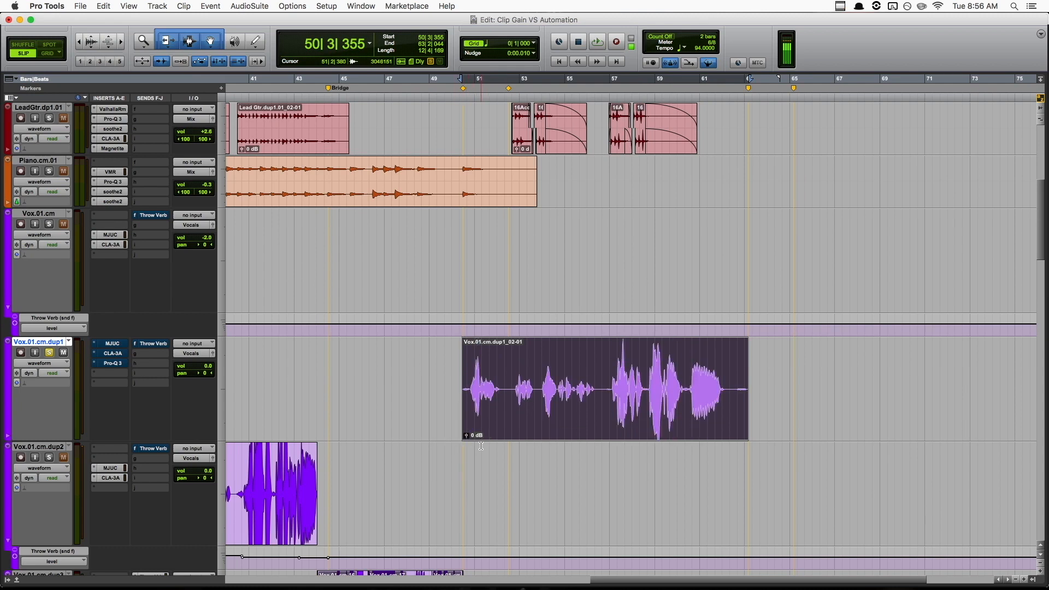
Display the Clip Gain Line on the clips and clear the selection of the vocal clip
{"action": "left_click", "coordinate": [129, 6]}
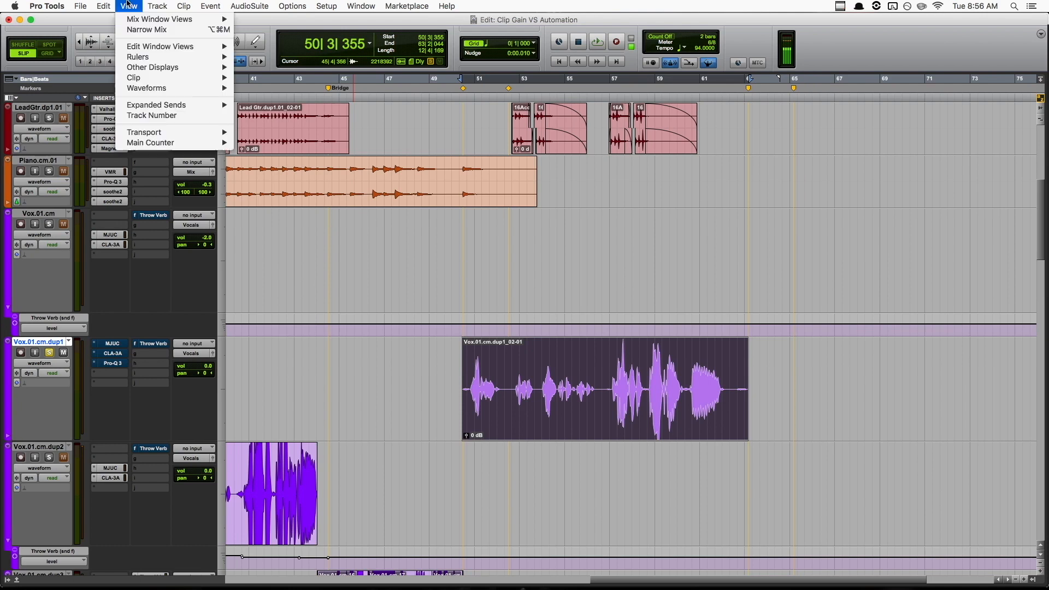
{"action": "mouse_move", "coordinate": [208, 77]}
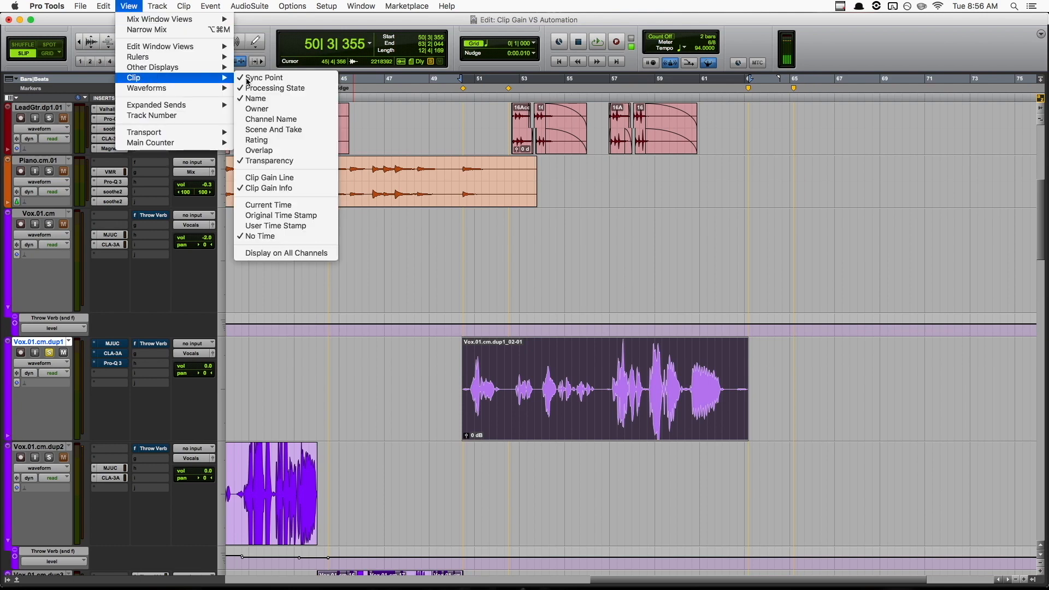
{"action": "left_click", "coordinate": [268, 178]}
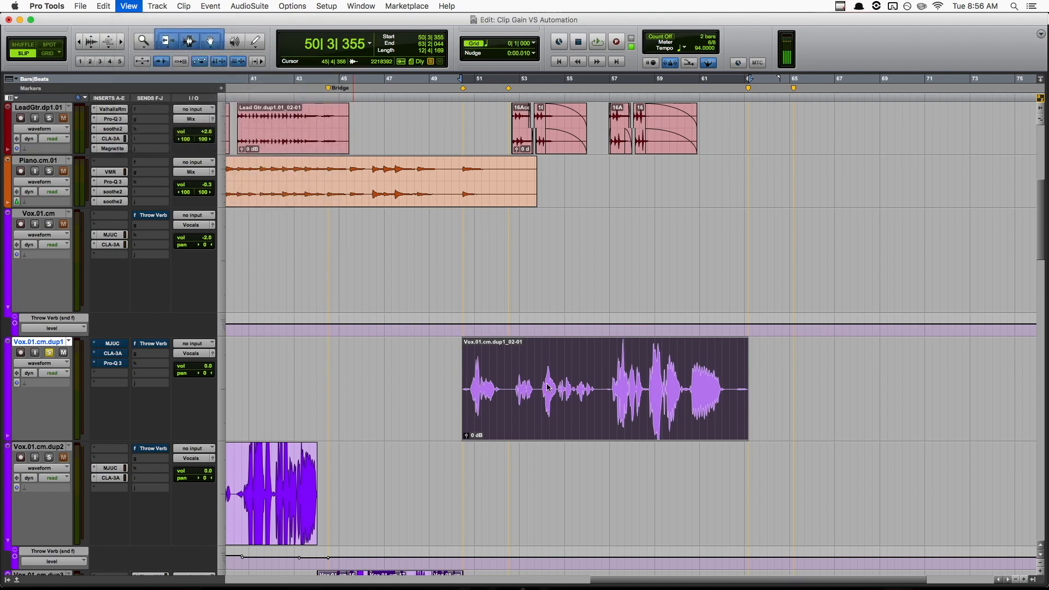
{"action": "left_click", "coordinate": [441, 384]}
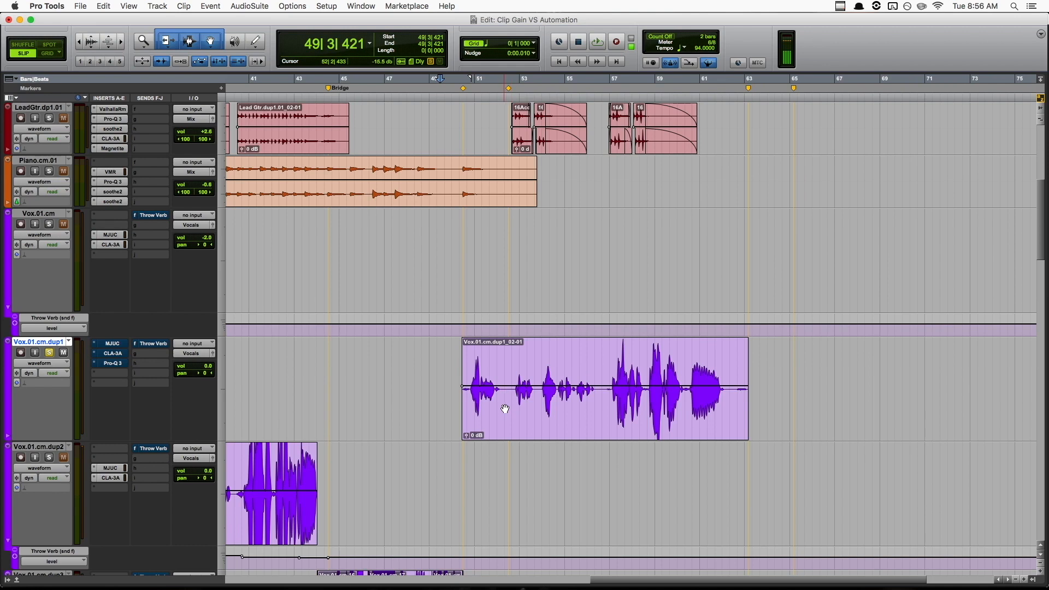
Raise the vocal clip's gain line to +1.4 dB and add breakpoints that boost its second and third phrases
{"action": "left_click_drag", "start_coordinate": [539, 377], "coordinate": [538, 376]}
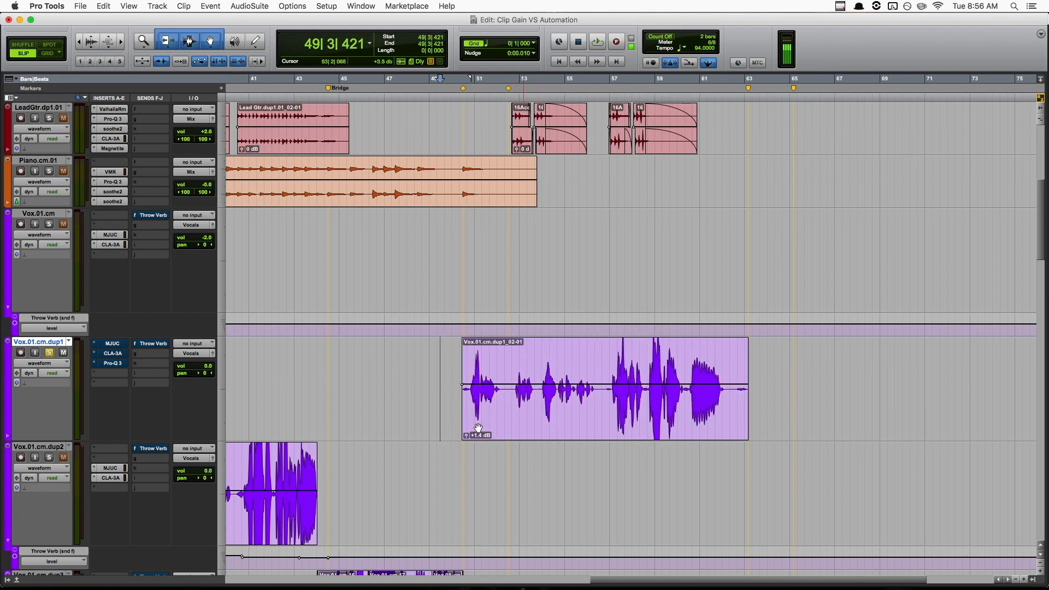
{"action": "left_click", "coordinate": [512, 385]}
{"action": "left_click_drag", "start_coordinate": [527, 384], "coordinate": [559, 382]}
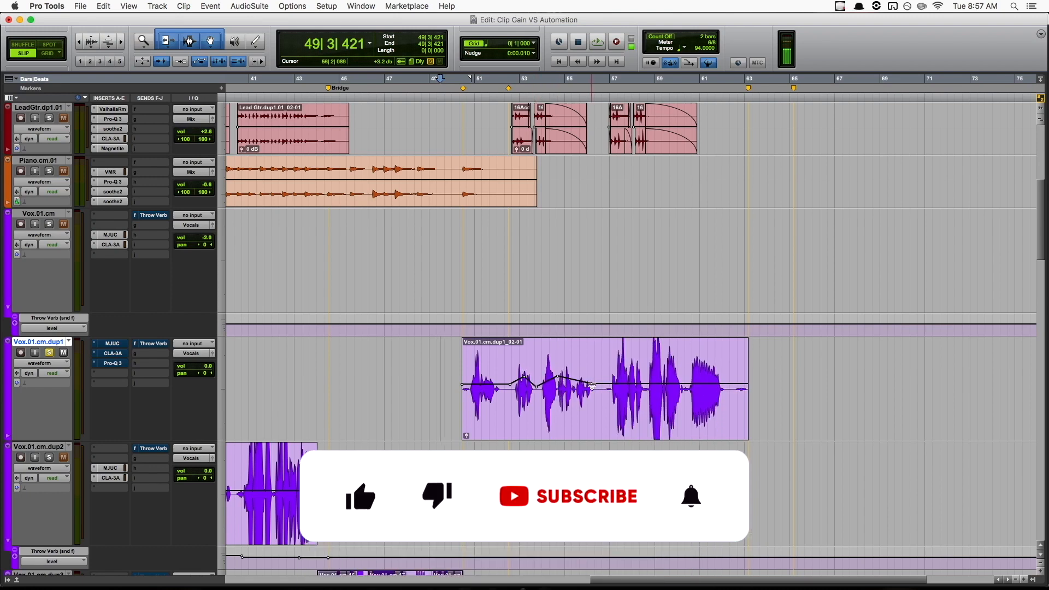
Undo the clip gain breakpoints drawn over the vocal phrases
{"action": "left_click", "coordinate": [504, 399]}
{"action": "key", "text": "super+z"}
{"action": "key", "text": "super+z"}
{"action": "key", "text": "super+z"}
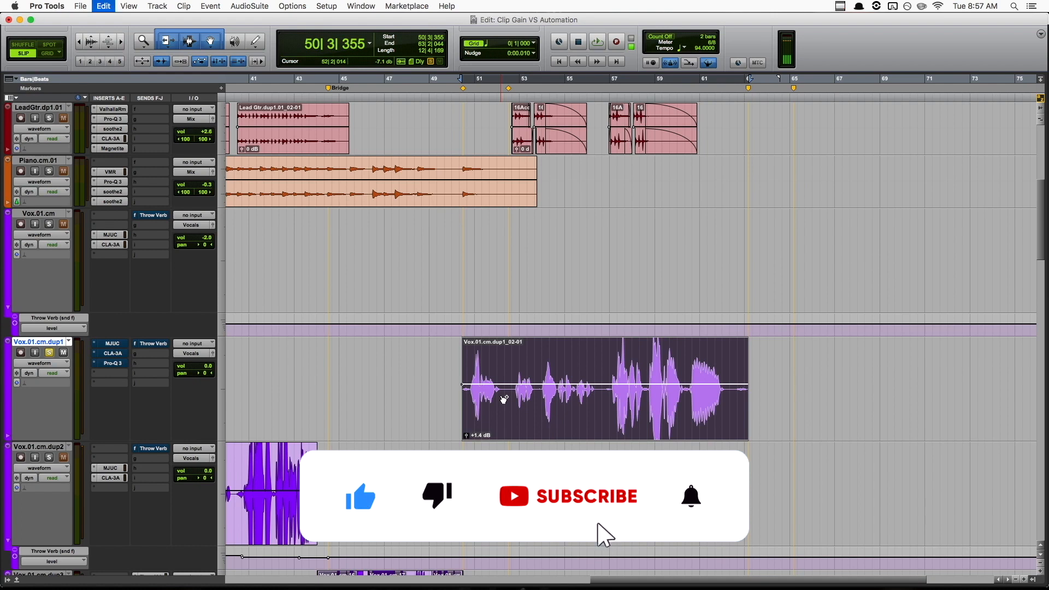
Turn off the Clip Gain Line display while leaving Clip Gain Info shown
{"action": "left_click", "coordinate": [157, 6]}
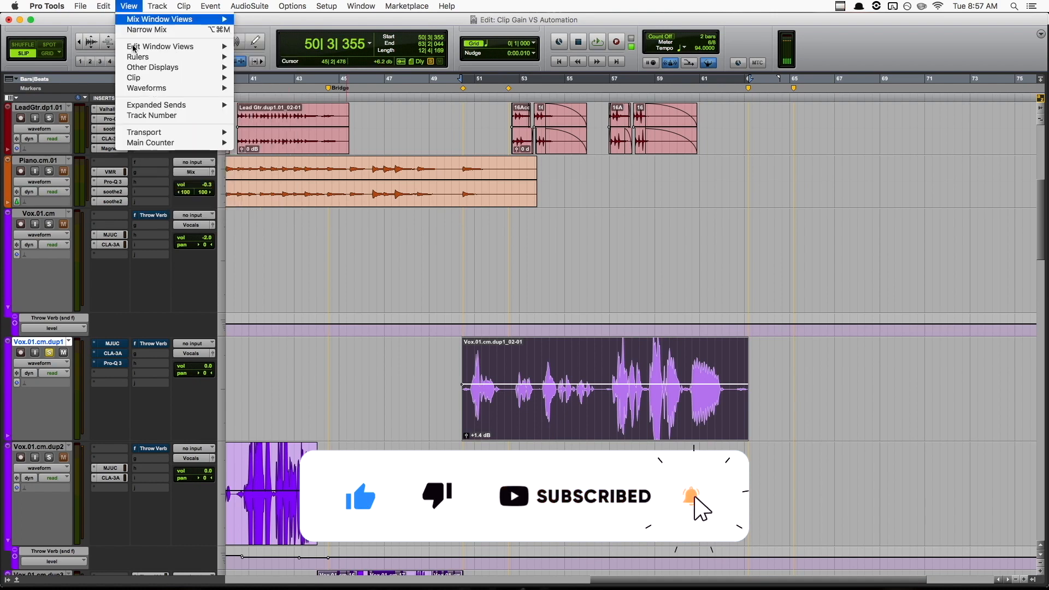
{"action": "mouse_move", "coordinate": [162, 82]}
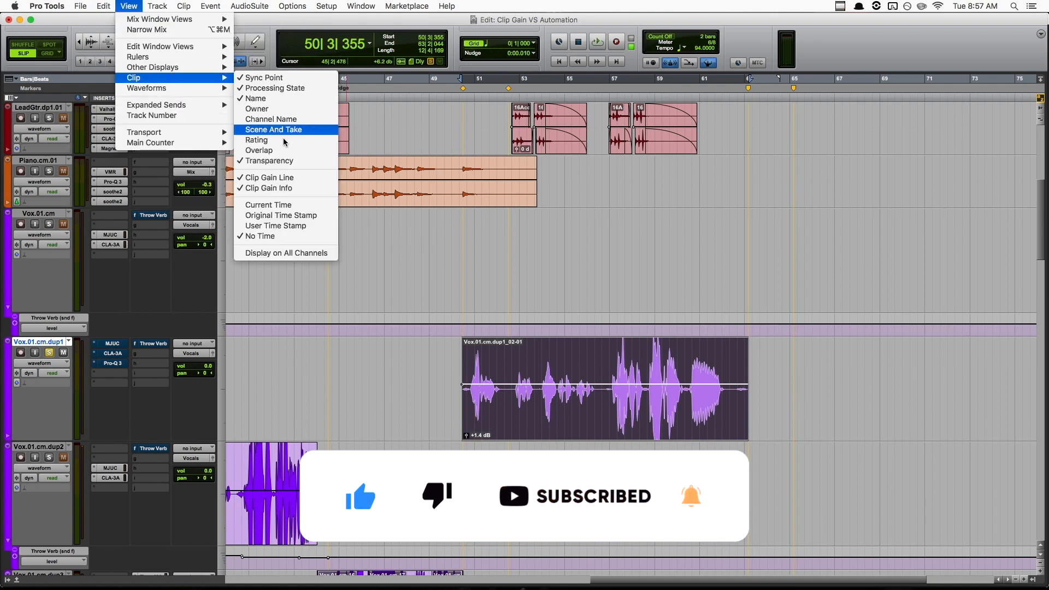
{"action": "left_click", "coordinate": [275, 173]}
{"action": "key", "text": "space"}
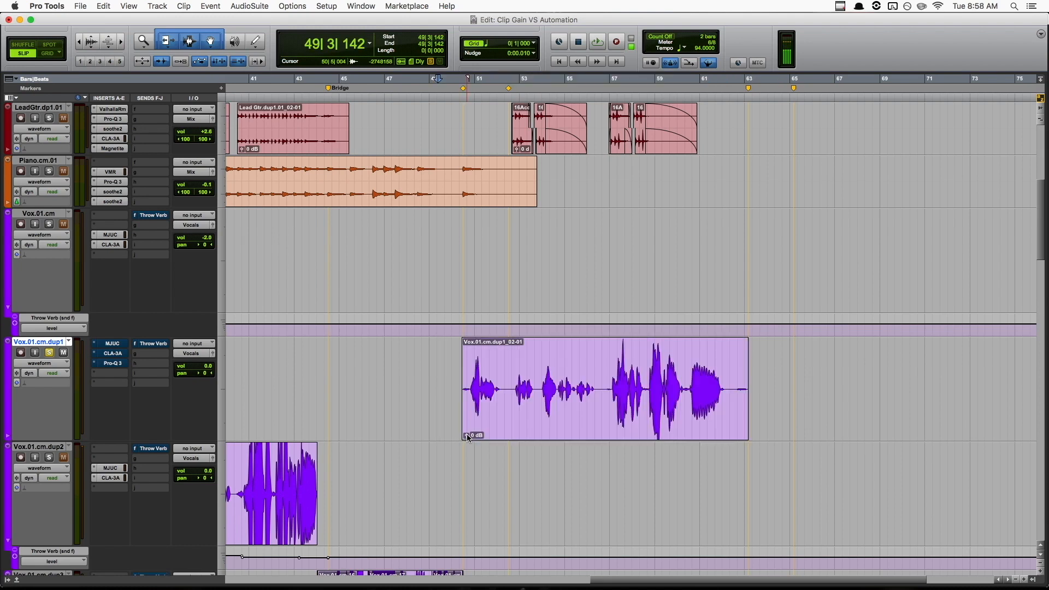
Try a clip gain of +10.3 dB on the vocal clip, reset it to 0 dB, and try the Vox.01.cm.dup1 track's volume fader
{"action": "left_click_drag", "start_coordinate": [469, 438], "coordinate": [470, 435]}
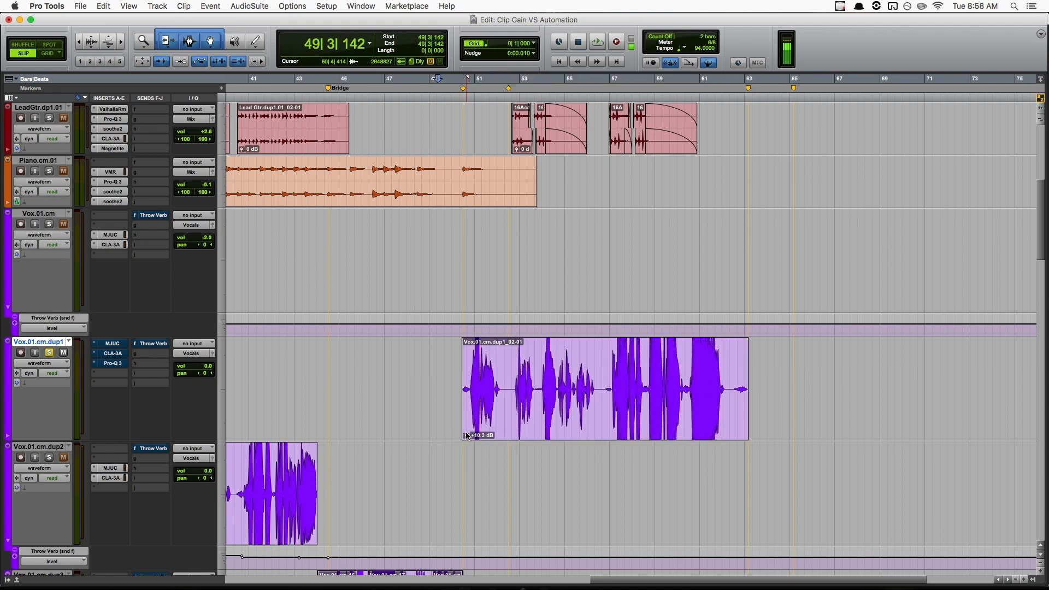
{"action": "left_click", "coordinate": [468, 436], "text": "alt"}
{"action": "left_click", "coordinate": [206, 370]}
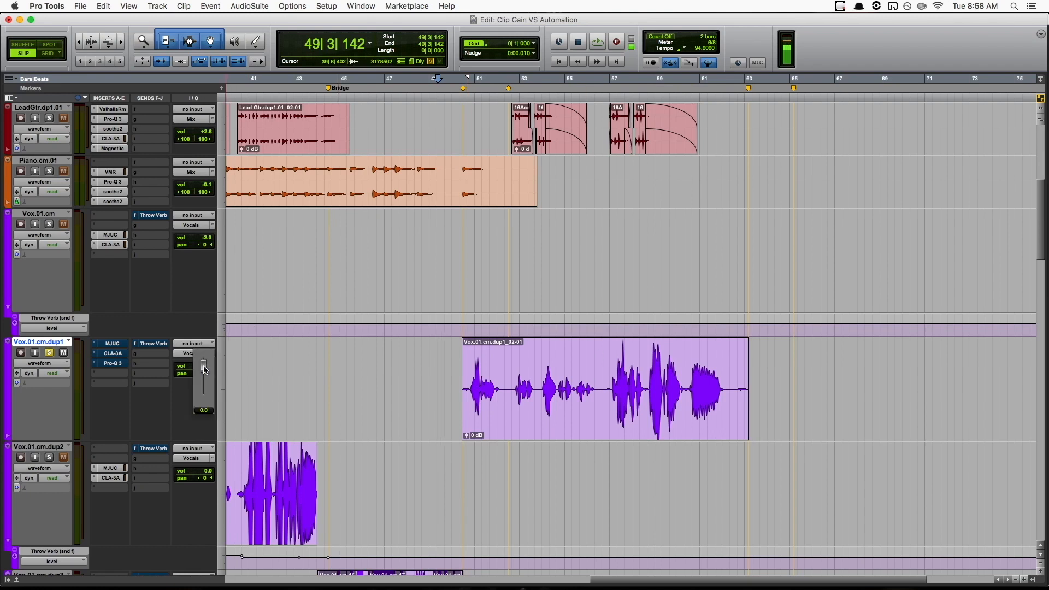
{"action": "left_click_drag", "start_coordinate": [207, 364], "coordinate": [206, 368]}
{"action": "key", "text": "Tab"}
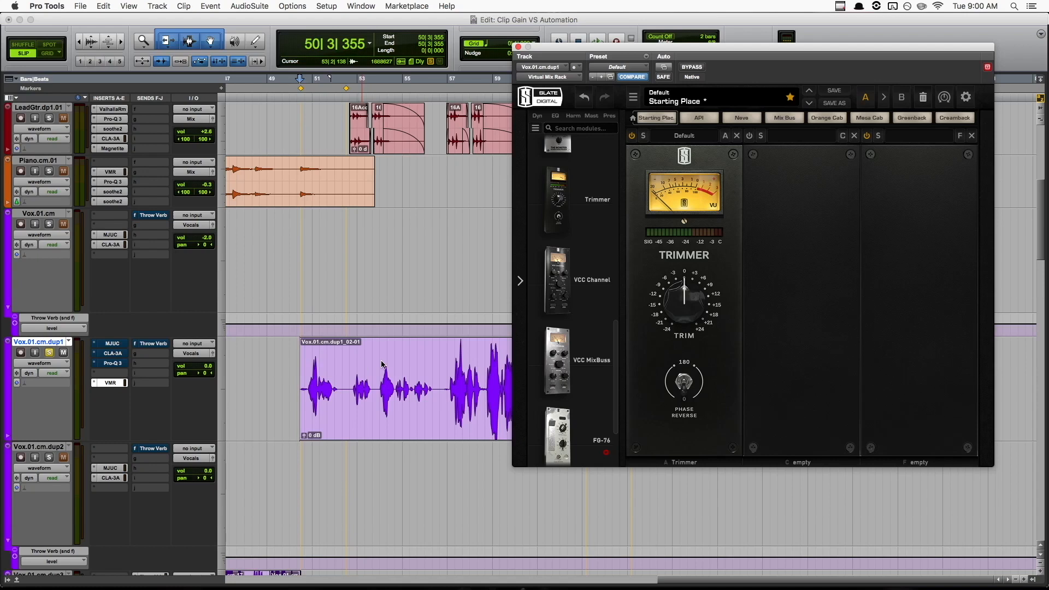
Play the vocal from bar 57 and move the track's volume fader while watching the Trimmer meter
{"action": "left_click", "coordinate": [448, 371]}
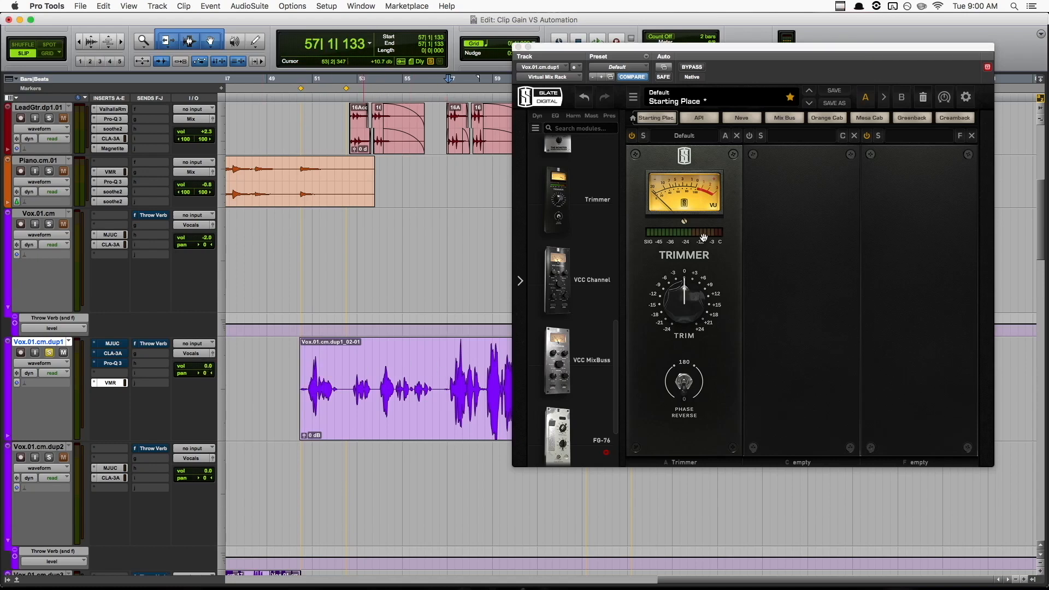
{"action": "key", "text": "space"}
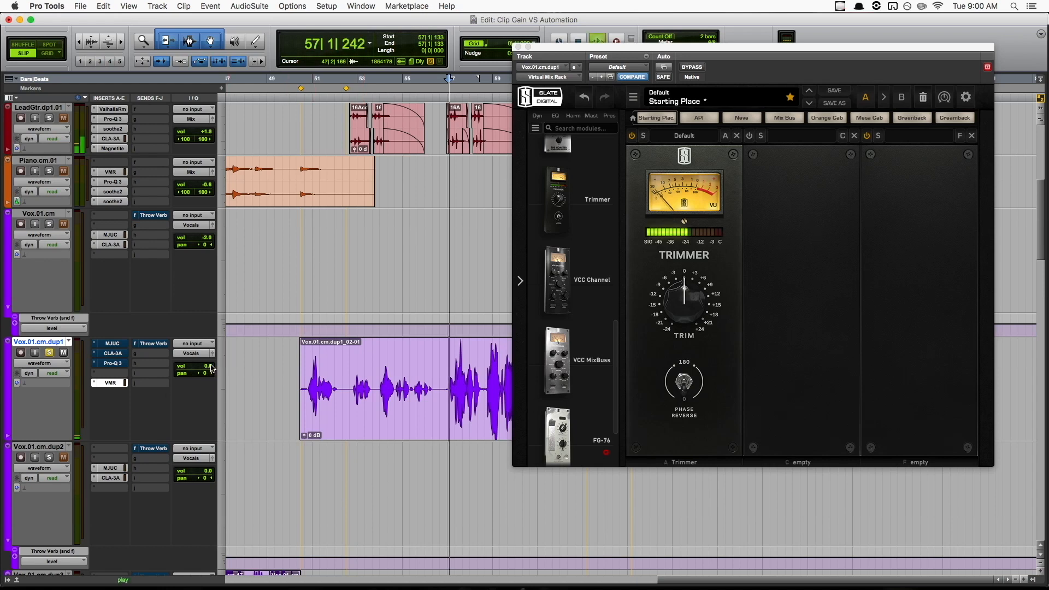
{"action": "mouse_move", "coordinate": [199, 366]}
{"action": "left_mouse_down"}
{"action": "mouse_move", "coordinate": [208, 400]}
{"action": "mouse_move", "coordinate": [209, 359]}
{"action": "mouse_move", "coordinate": [202, 423]}
{"action": "mouse_move", "coordinate": [207, 381]}
{"action": "left_mouse_up"}
{"action": "key", "text": "space"}
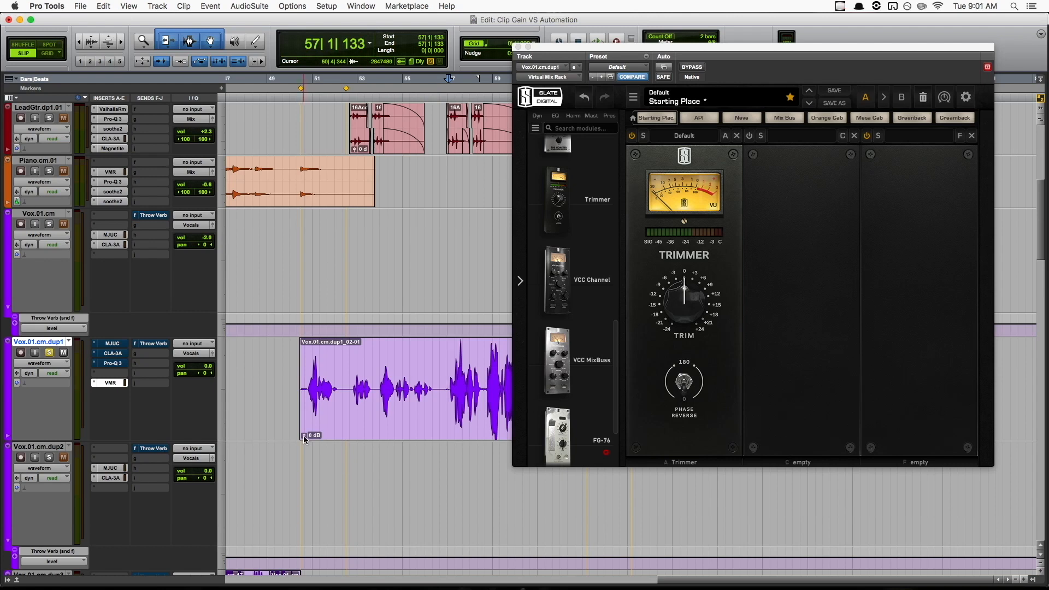
Play the vocal from bar 57 while lowering its clip gain, and undo the gain change after stopping
{"action": "key", "text": "space"}
{"action": "left_click_drag", "start_coordinate": [303, 436], "coordinate": [299, 501]}
{"action": "key", "text": "space"}
{"action": "key", "text": "super+z"}
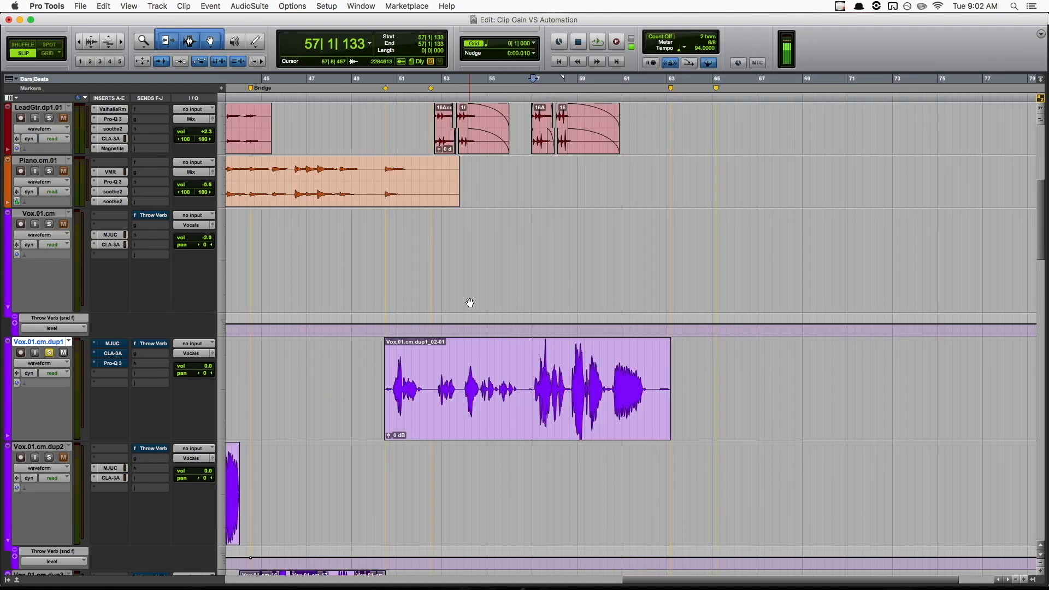
Highlight the quiet first half and the loud second half of the vocal clip to compare their waveform levels
{"action": "scroll", "coordinate": [470, 302], "scroll_direction": "right", "scroll_amount": 1}
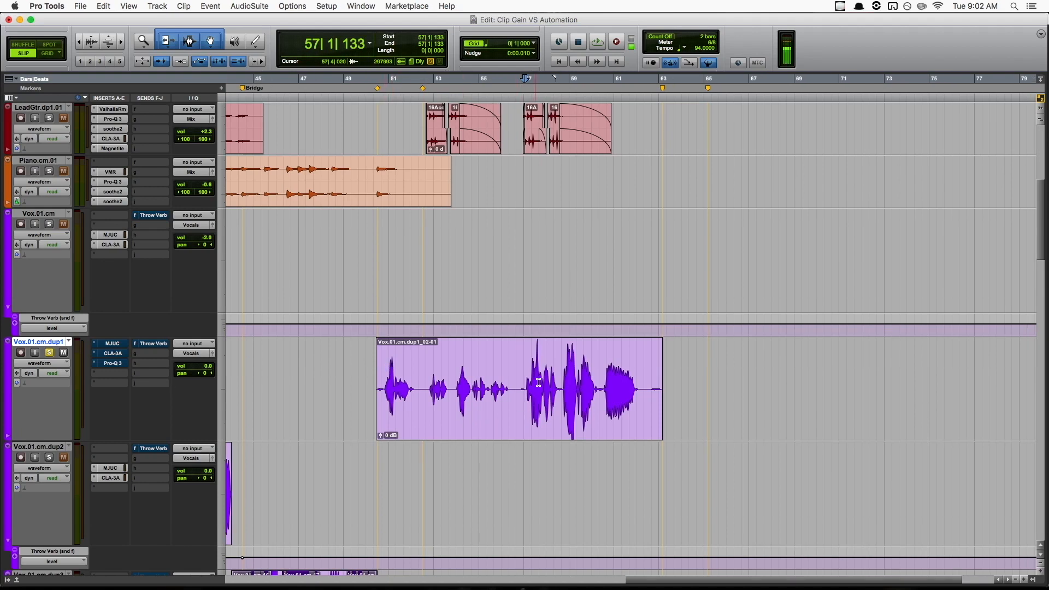
{"action": "left_click_drag", "start_coordinate": [370, 372], "coordinate": [665, 366]}
{"action": "left_click", "coordinate": [514, 370]}
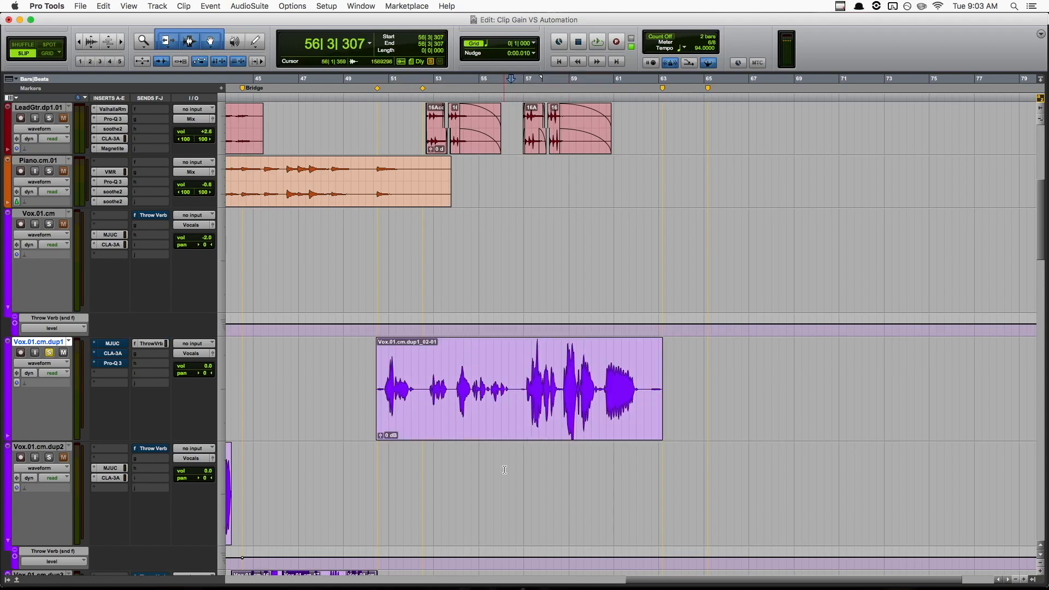
{"action": "left_click_drag", "start_coordinate": [366, 362], "coordinate": [517, 361]}
{"action": "left_click", "coordinate": [517, 362]}
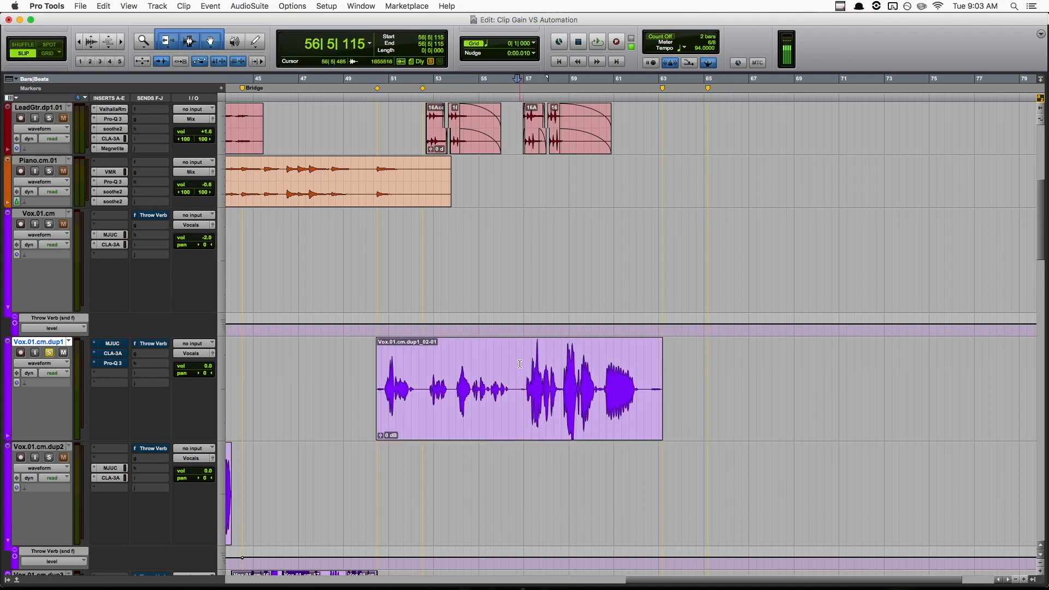
{"action": "left_click_drag", "start_coordinate": [520, 363], "coordinate": [662, 360]}
{"action": "left_click", "coordinate": [513, 368]}
{"action": "left_click_drag", "start_coordinate": [513, 368], "coordinate": [643, 379]}
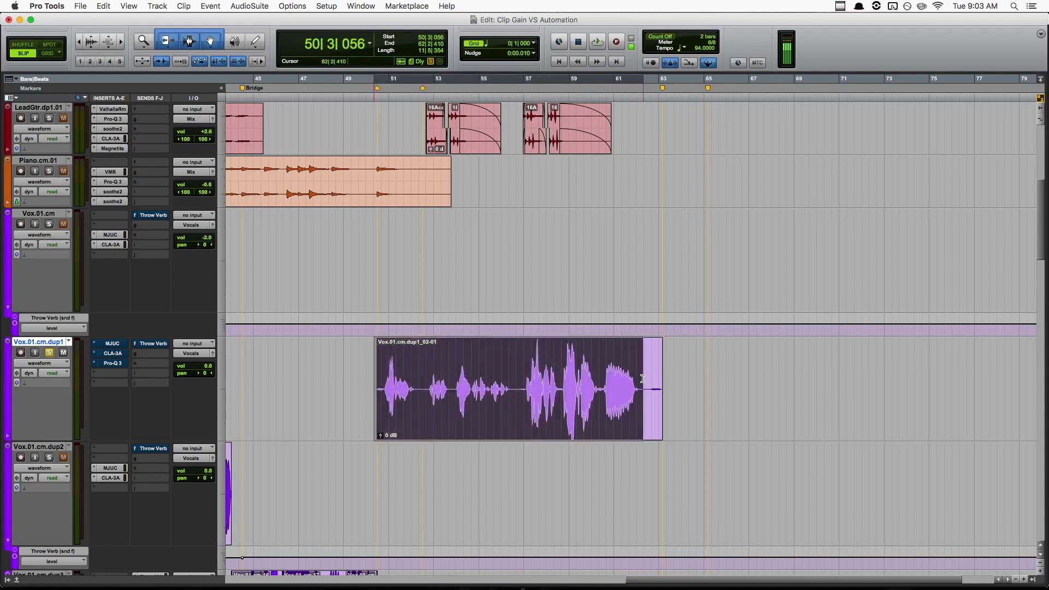
{"action": "left_click", "coordinate": [513, 375]}
{"action": "left_click_drag", "start_coordinate": [513, 375], "coordinate": [378, 374]}
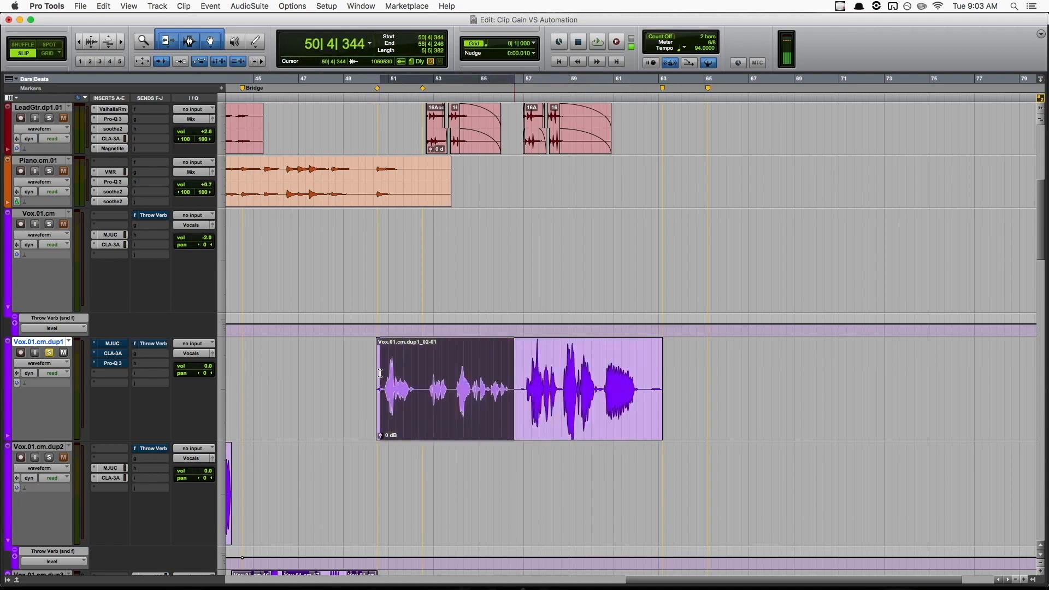
Reactivate the bypassed MJUC, CLA-3A and Pro-Q 3 inserts on Vox.01.cm.dup1 and open the MJUC compressor
{"action": "left_click", "coordinate": [367, 371]}
{"action": "key", "text": "shift+a"}
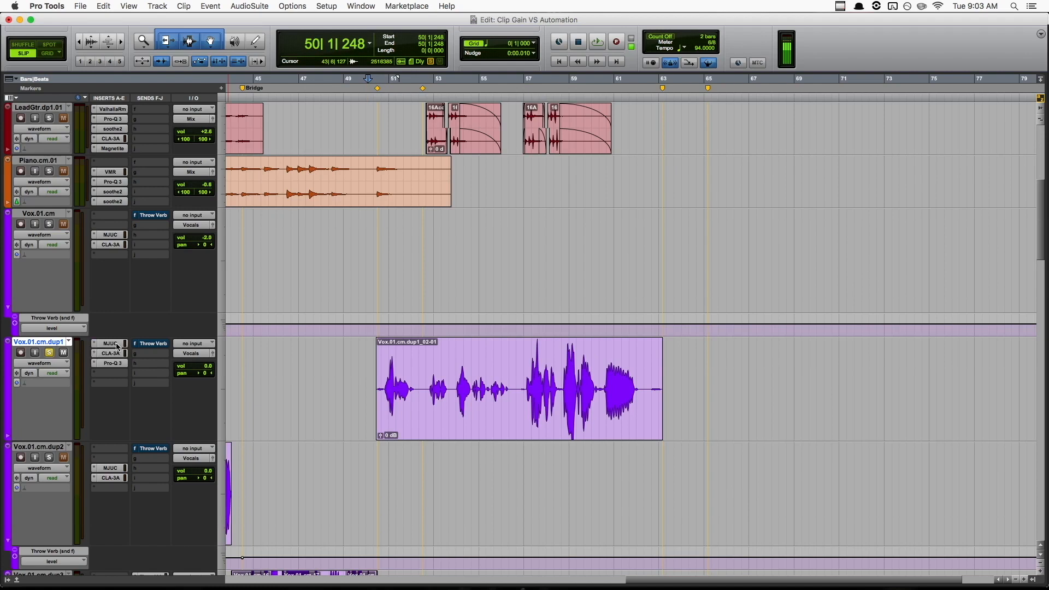
{"action": "left_click", "coordinate": [112, 344]}
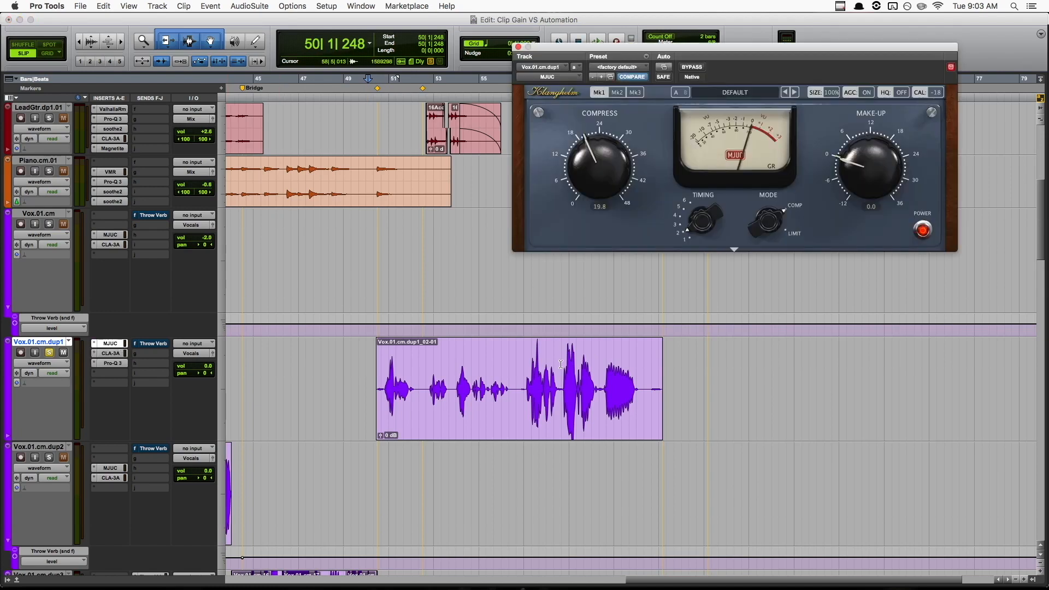
Play the loud section from bar 57 and watch the gain reduction on the MJUC meter
{"action": "left_click", "coordinate": [516, 362]}
{"action": "left_click", "coordinate": [525, 358]}
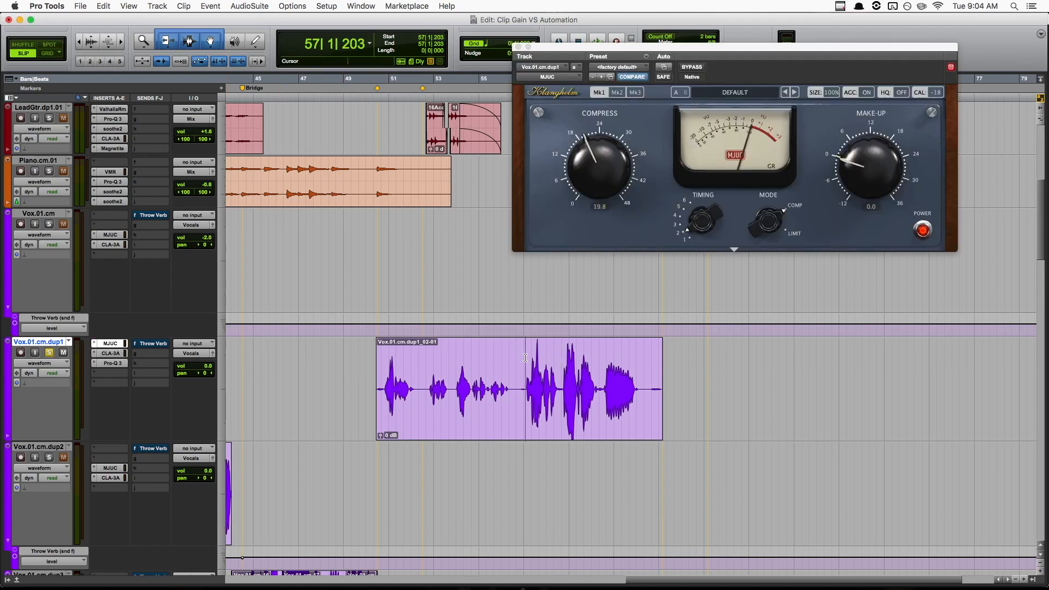
{"action": "key", "text": "space"}
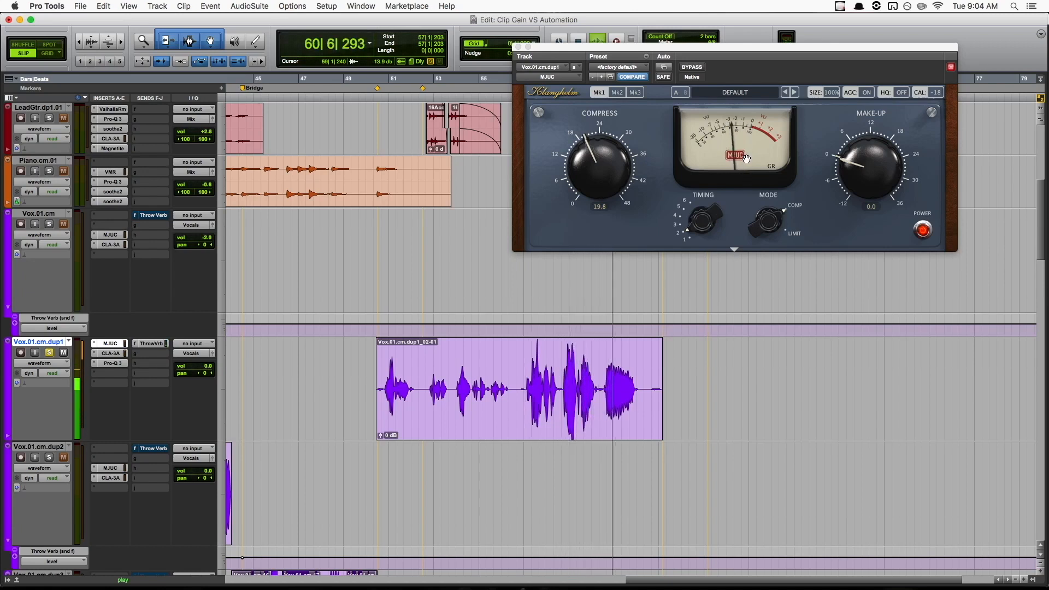
{"action": "key", "text": "space"}
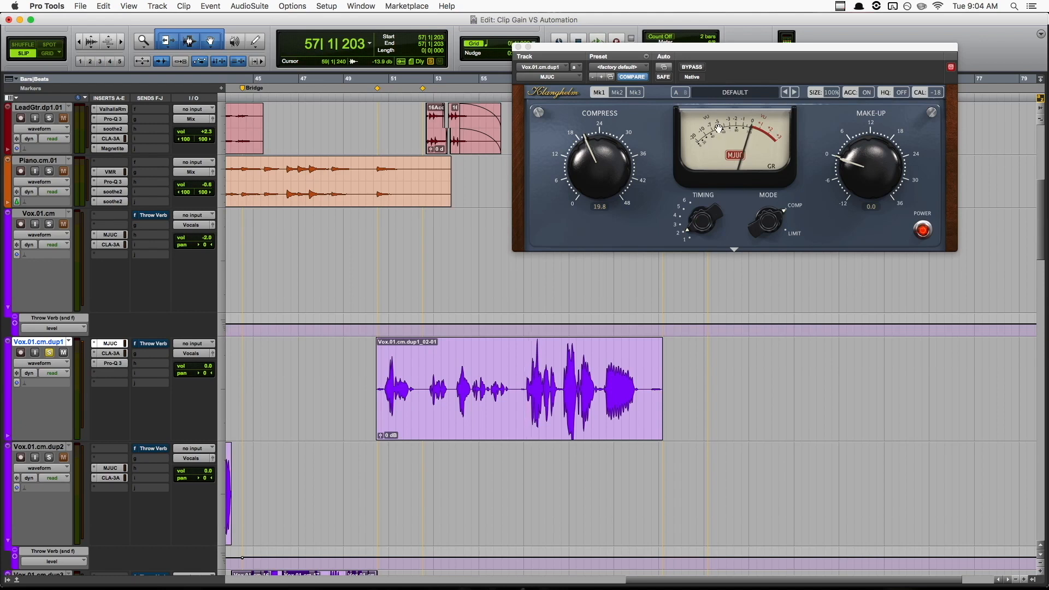
Play the quiet section from bar 52 and watch how the MJUC meter reacts
{"action": "left_click", "coordinate": [426, 353]}
{"action": "key", "text": "space"}
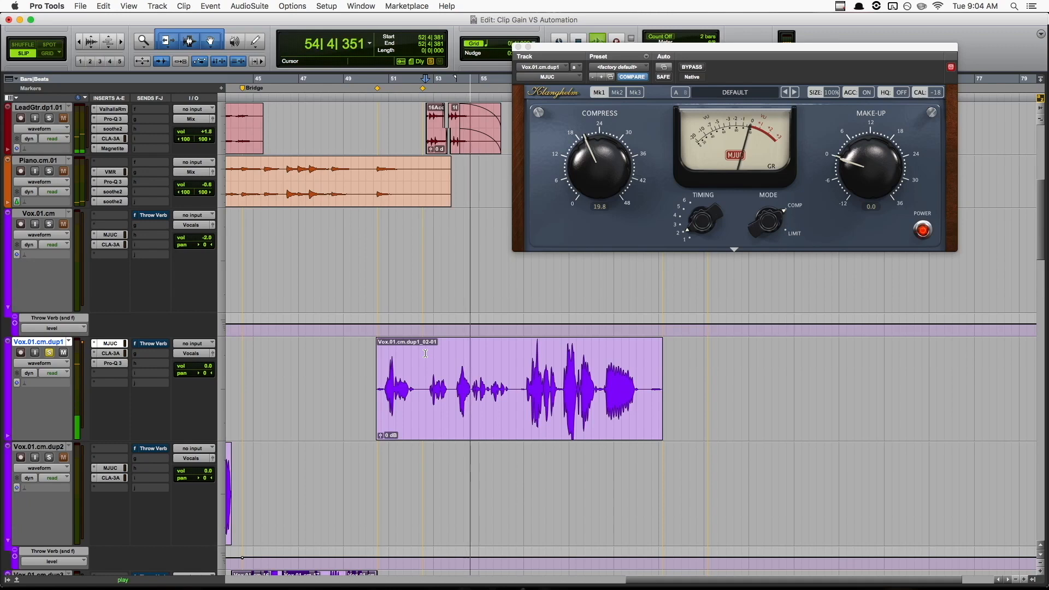
{"action": "key", "text": "space"}
Highlight the quiet phrases before bar 57, followed by the loud phrases from bar 57 to 62
{"action": "left_click_drag", "start_coordinate": [524, 23], "coordinate": [524, 22]}
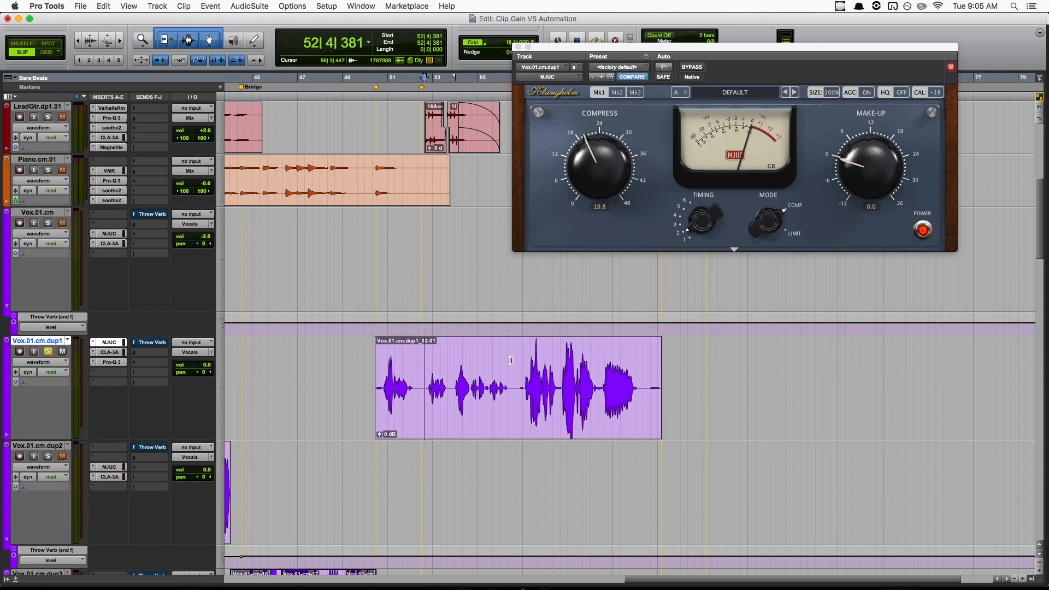
{"action": "left_click_drag", "start_coordinate": [514, 362], "coordinate": [429, 358]}
{"action": "left_click_drag", "start_coordinate": [524, 365], "coordinate": [637, 370]}
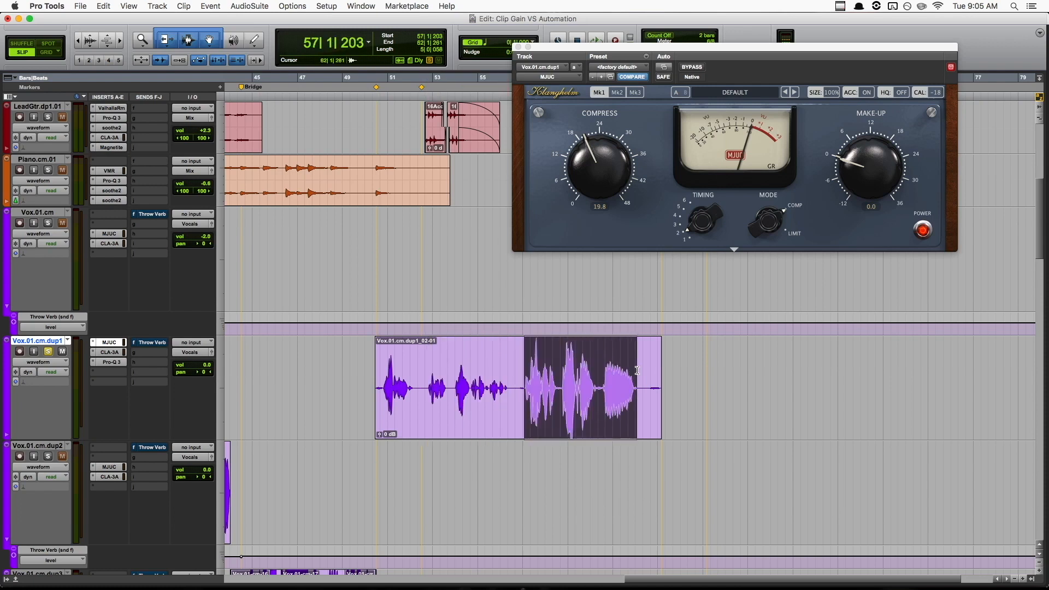
Split the vocal clip at 56|5|185, between the quiet and loud halves, and raise the first part's clip gain to +6.0 dB
{"action": "left_click", "coordinate": [516, 367]}
{"action": "left_click", "coordinate": [518, 361]}
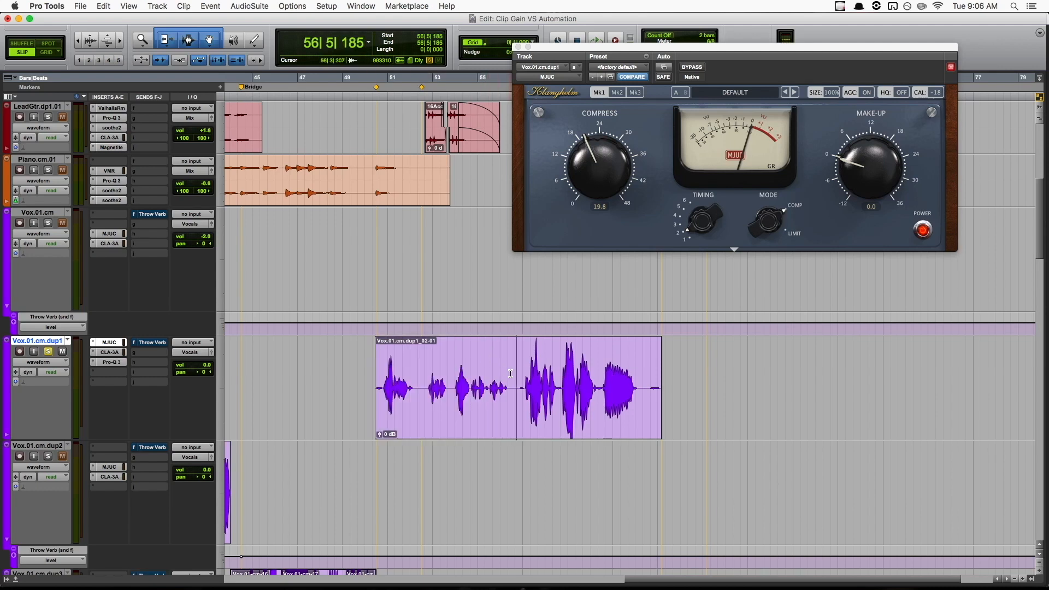
{"action": "key", "text": "super+e"}
{"action": "left_click_drag", "start_coordinate": [380, 437], "coordinate": [380, 433]}
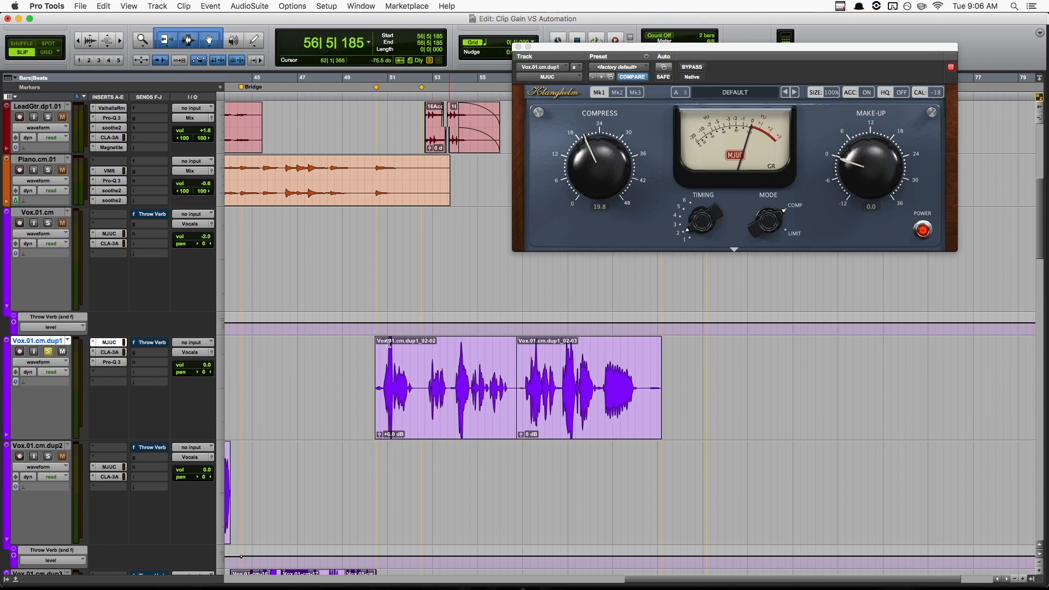
Play from bar 53 across the split to check the MJUC gain reduction on both vocal clips
{"action": "left_click", "coordinate": [451, 368]}
{"action": "key", "text": "space"}
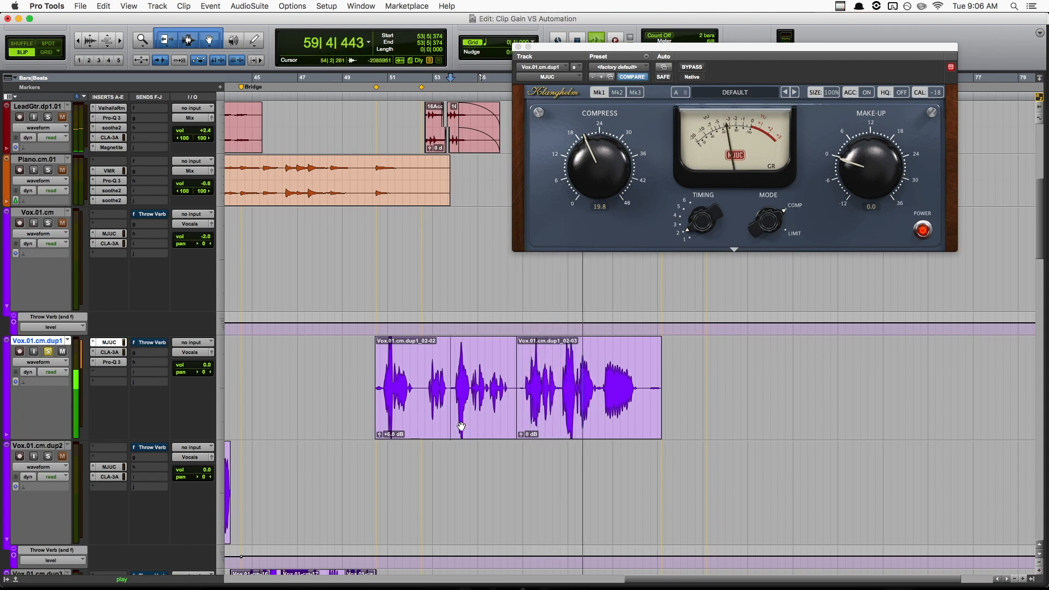
{"action": "key", "text": "space"}
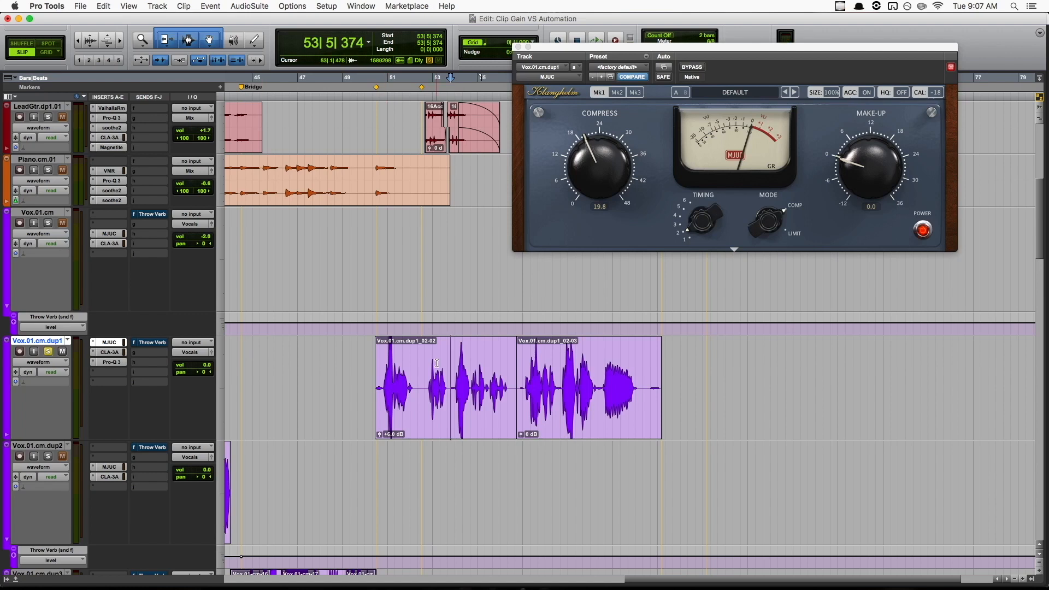
Separate the vocal phrase from 52|4|172 to 53|5|374 into its own clip and raise its clip gain to +9.5 dB
{"action": "left_click_drag", "start_coordinate": [423, 366], "coordinate": [452, 368]}
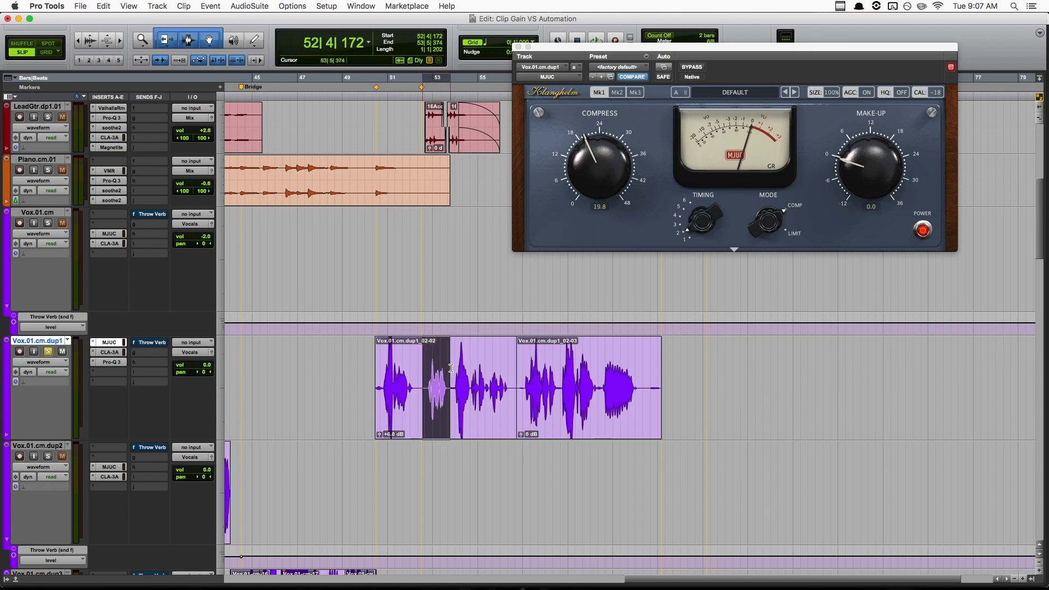
{"action": "key", "text": "b"}
{"action": "key", "text": "ctrl+shift+Up"}
{"action": "key", "text": "ctrl+shift+Up"}
{"action": "key", "text": "ctrl+shift+Up"}
{"action": "key", "text": "ctrl+shift+Up"}
{"action": "key", "text": "ctrl+shift+Up"}
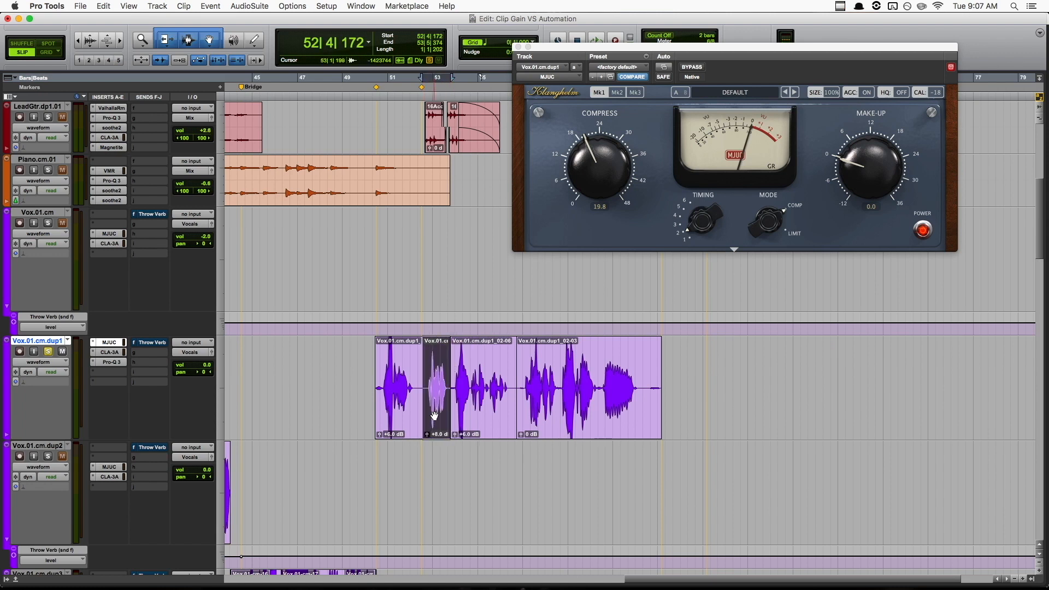
Split the following vocal clip at 54|5|008, raise the second part's clip gain to +9.0 dB and slightly lower the first part's
{"action": "left_click", "coordinate": [470, 376]}
{"action": "key", "text": "b"}
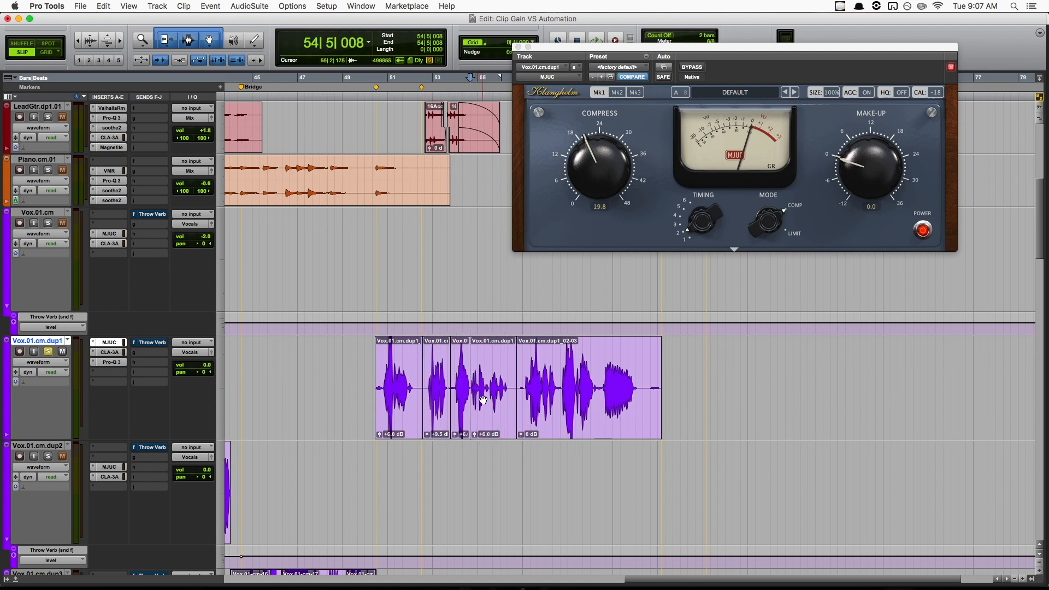
{"action": "left_click", "coordinate": [483, 400]}
{"action": "key", "text": "ctrl+shift+Up"}
{"action": "key", "text": "ctrl+shift+Up"}
{"action": "key", "text": "ctrl+shift+Up"}
{"action": "key", "text": "ctrl+shift+Up"}
{"action": "left_click", "coordinate": [464, 405]}
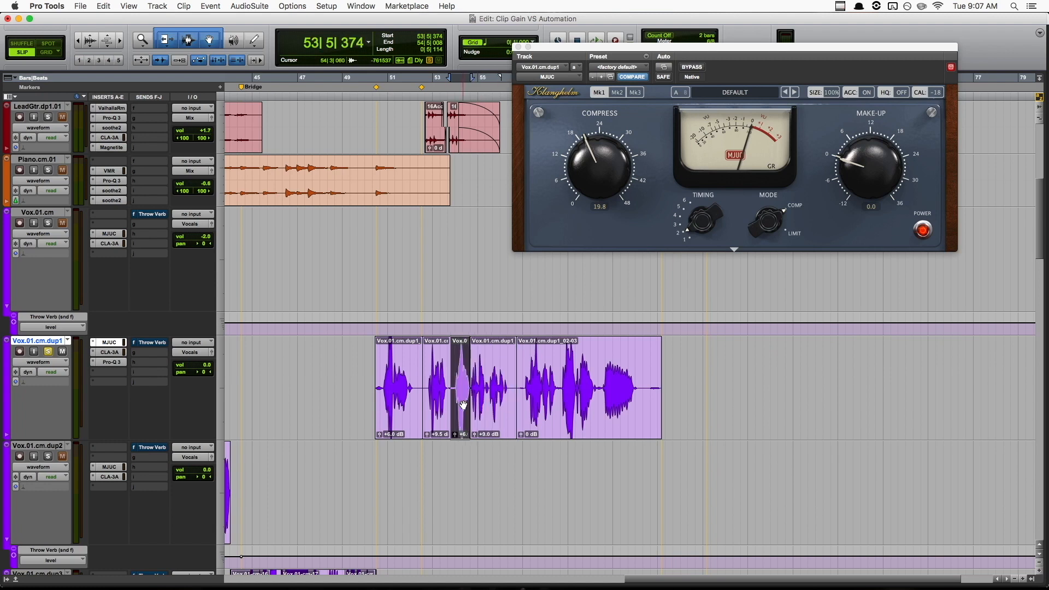
{"action": "key", "text": "ctrl+shift+Down"}
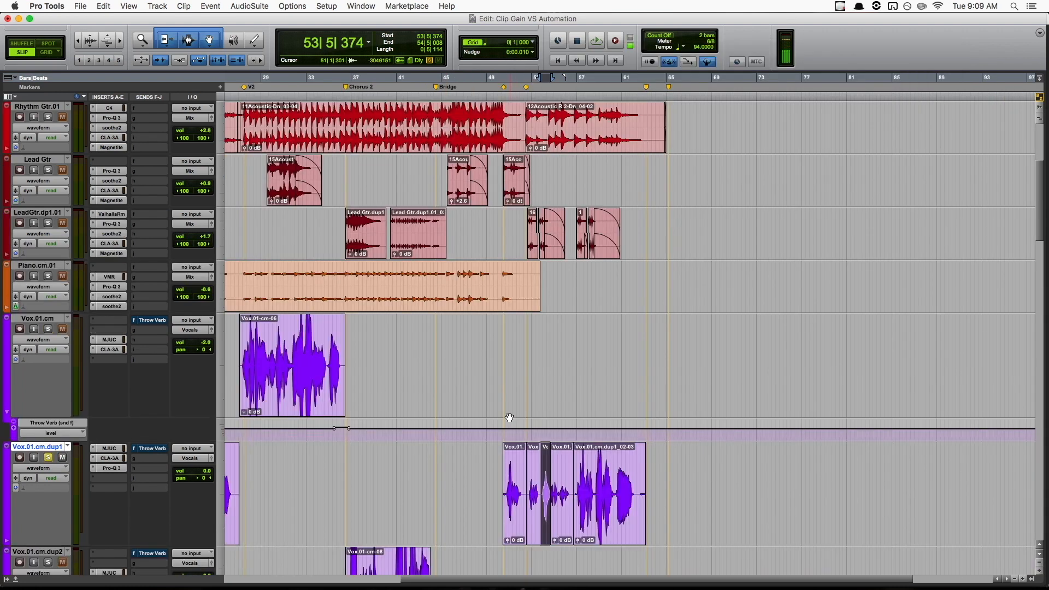
Take the Vox.01.cm.dup1 track out of solo and solo the LeadGtr.dp1.01 track with playback starting at its Chorus 2 clip
{"action": "left_click", "coordinate": [49, 458]}
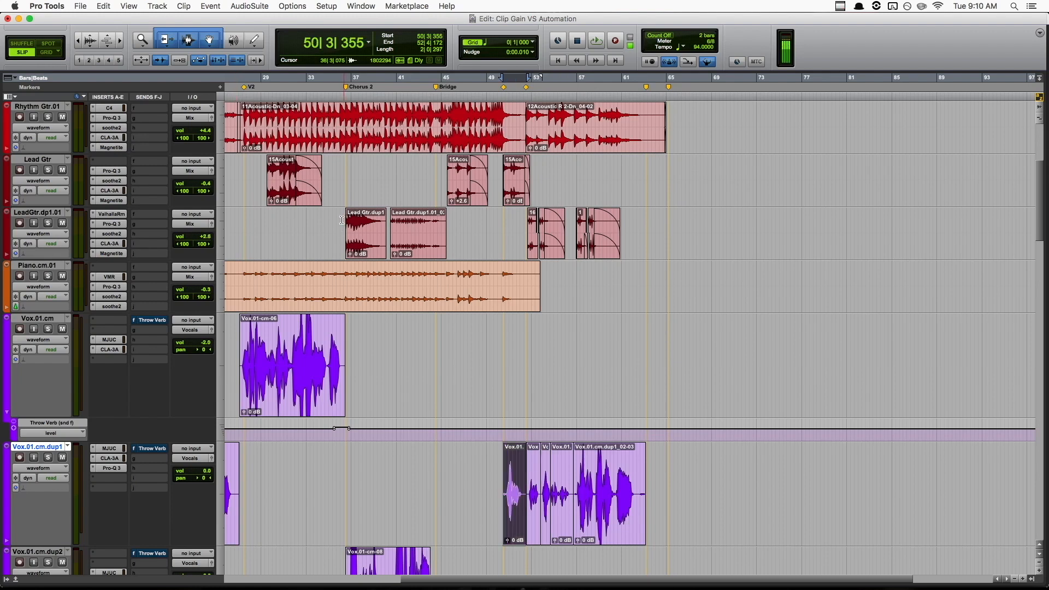
{"action": "left_click", "coordinate": [342, 220]}
{"action": "left_click", "coordinate": [365, 247]}
{"action": "left_click", "coordinate": [400, 248]}
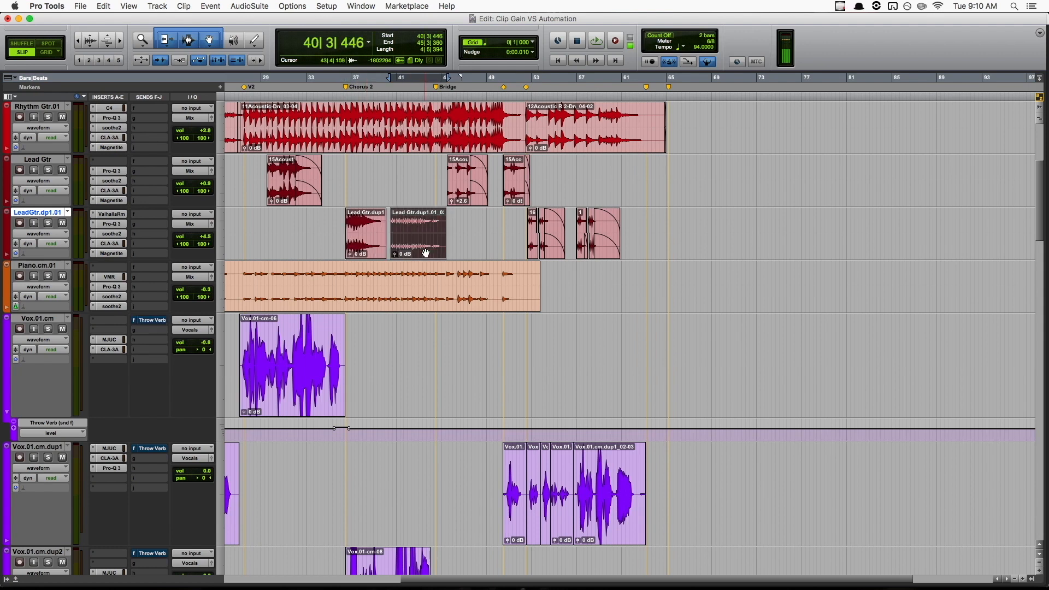
{"action": "left_click", "coordinate": [365, 235]}
{"action": "key", "text": "shift+s"}
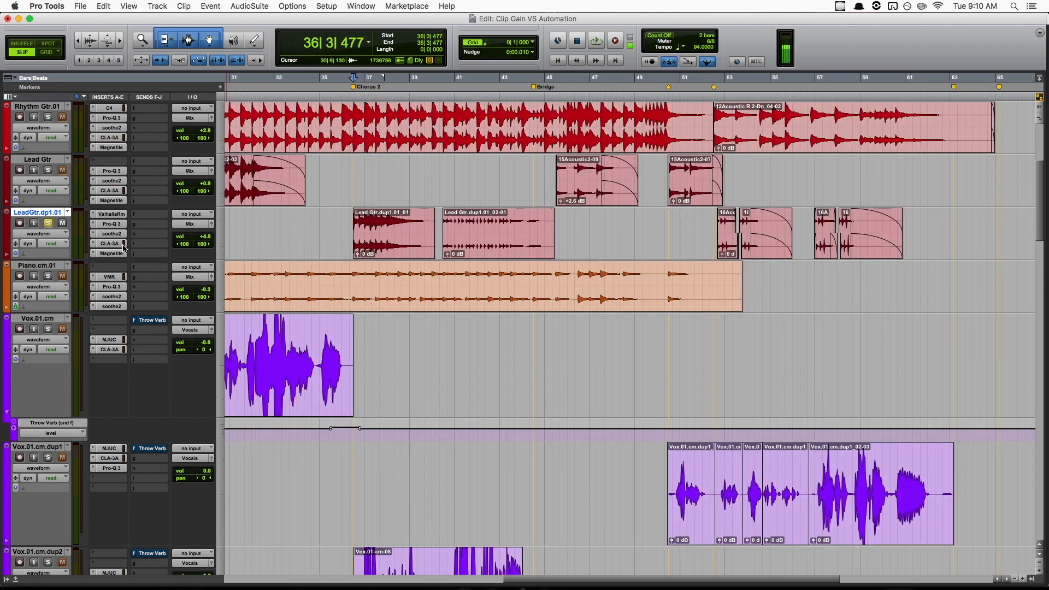
Open the lead guitar's CLA-3A compressor and play its first Chorus 2 clip to watch the gain reduction
{"action": "left_click", "coordinate": [124, 249]}
{"action": "left_click_drag", "start_coordinate": [677, 50], "coordinate": [797, 29]}
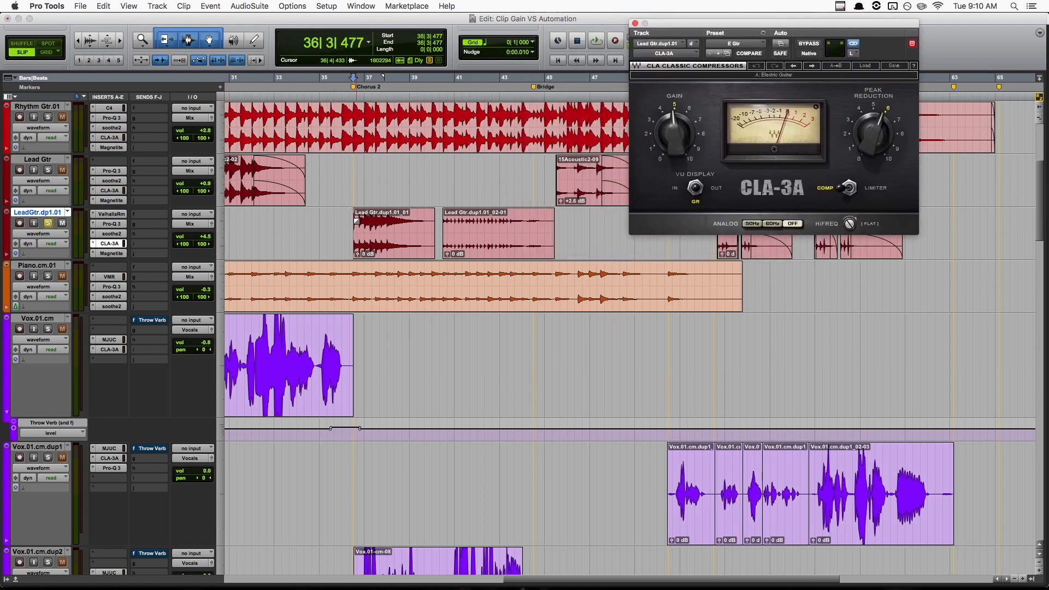
{"action": "key", "text": "space"}
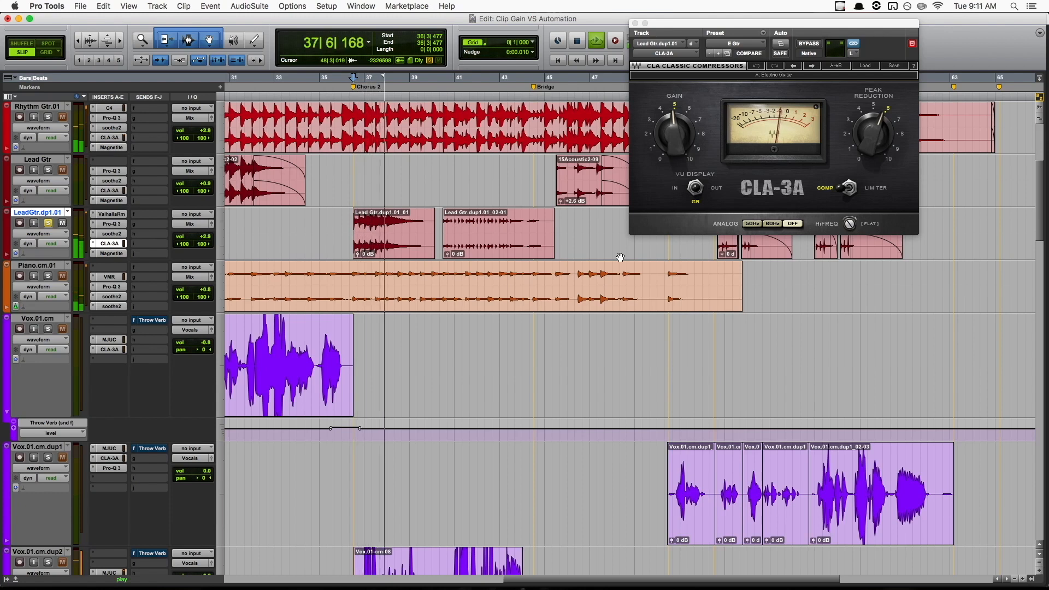
{"action": "key", "text": "space"}
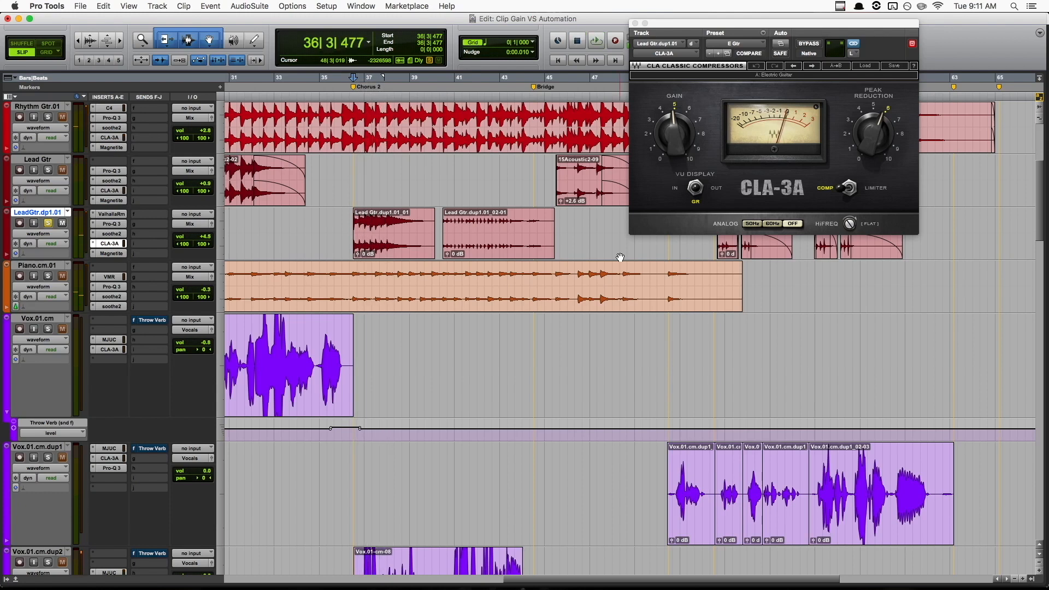
Play the quieter second lead guitar clip from 40|3|446 to compare its gain reduction on the CLA-3A
{"action": "left_click", "coordinate": [457, 224]}
{"action": "key", "text": "space"}
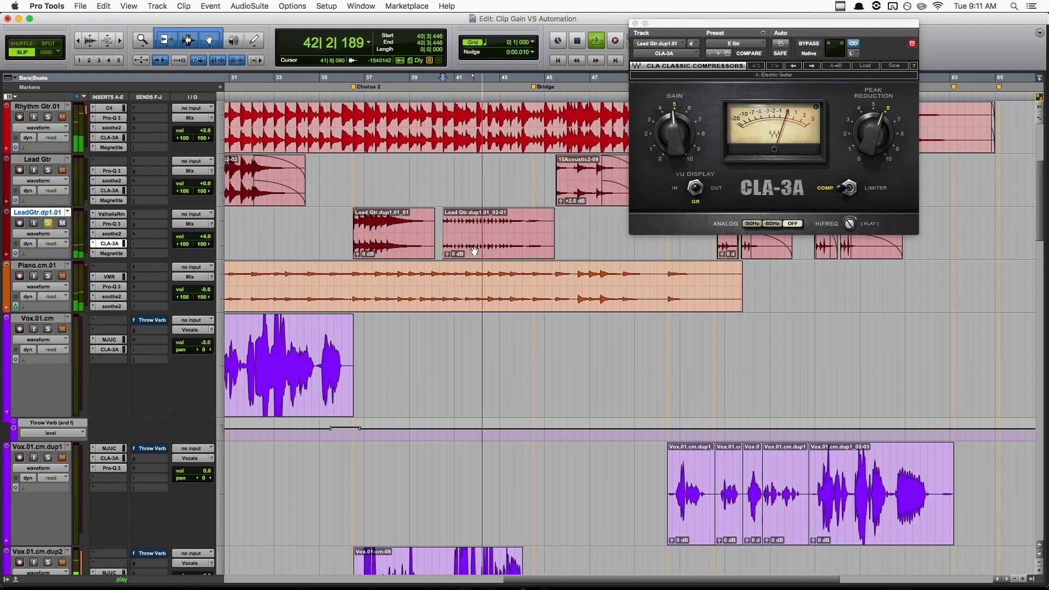
{"action": "key", "text": "space"}
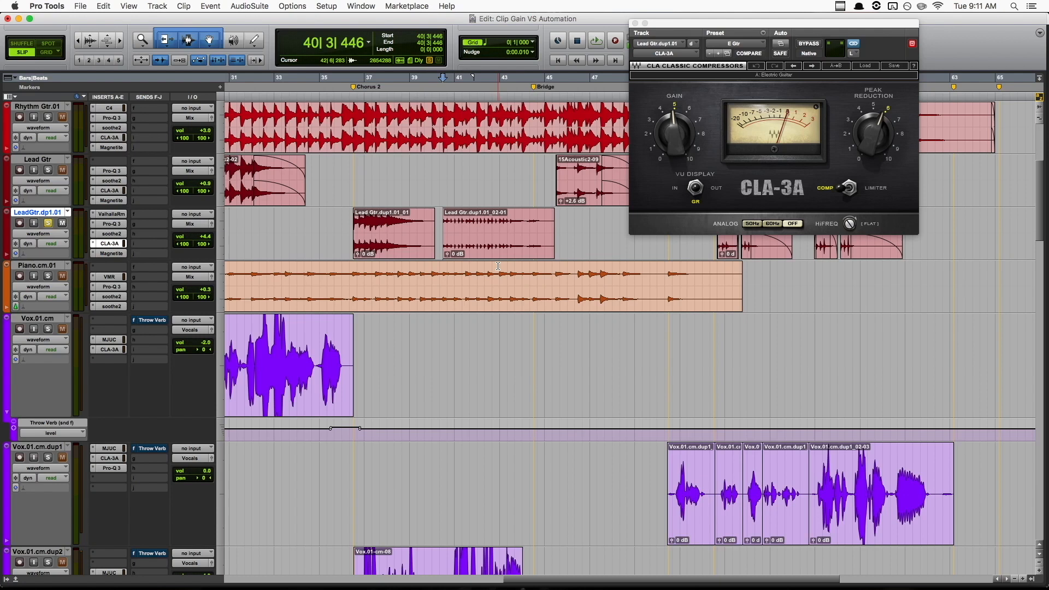
Raise the clip gain of the quieter second lead guitar clip in Chorus 2 to +9.5 dB
{"action": "left_click", "coordinate": [508, 249]}
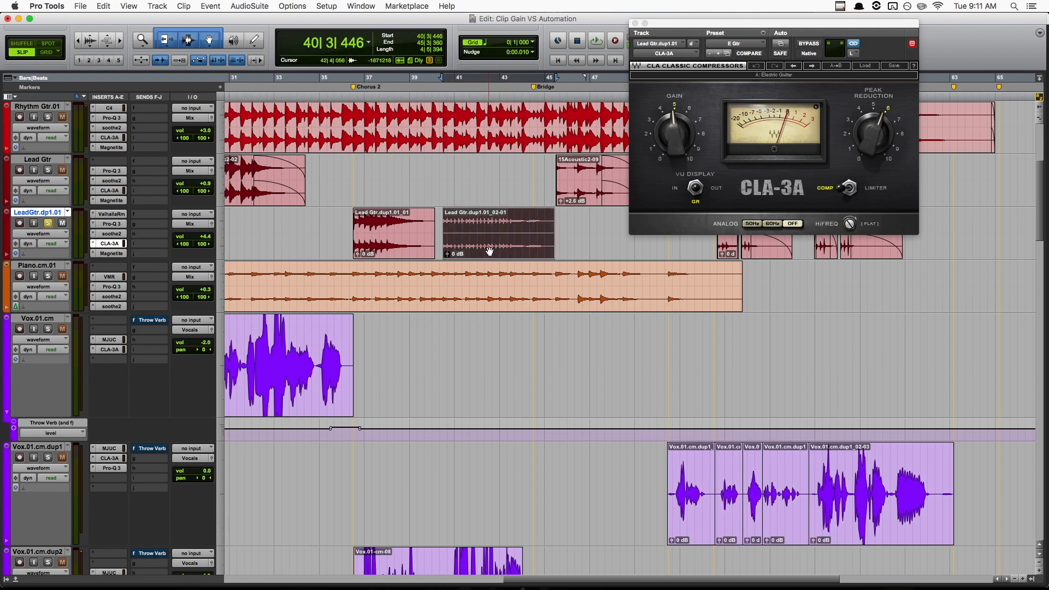
{"action": "left_click", "coordinate": [447, 254]}
{"action": "key", "text": "ctrl+shift+Up"}
{"action": "key", "text": "ctrl+shift+Up"}
{"action": "key", "text": "ctrl+shift+Up"}
{"action": "key", "text": "ctrl+shift+Up"}
{"action": "key", "text": "ctrl+shift+Up"}
{"action": "key", "text": "ctrl+shift+Up"}
{"action": "key", "text": "ctrl+shift+Up"}
{"action": "key", "text": "ctrl+shift+Up"}
{"action": "key", "text": "ctrl+shift+Up"}
{"action": "key", "text": "ctrl+shift+Up"}
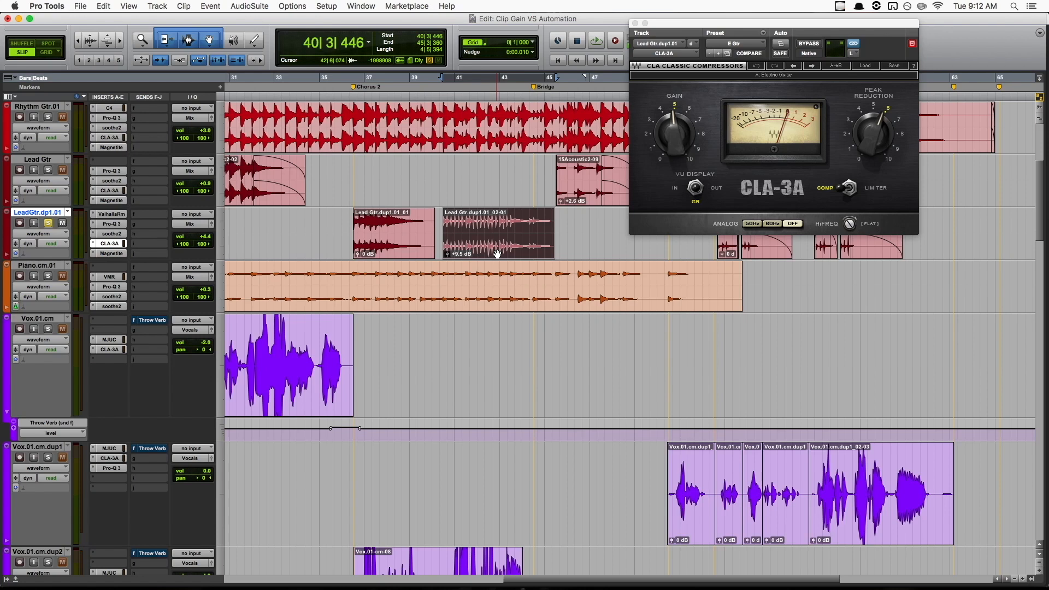
Play the boosted lead guitar clip from 40|3|446 to check the CLA-3A gain reduction
{"action": "key", "text": "space"}
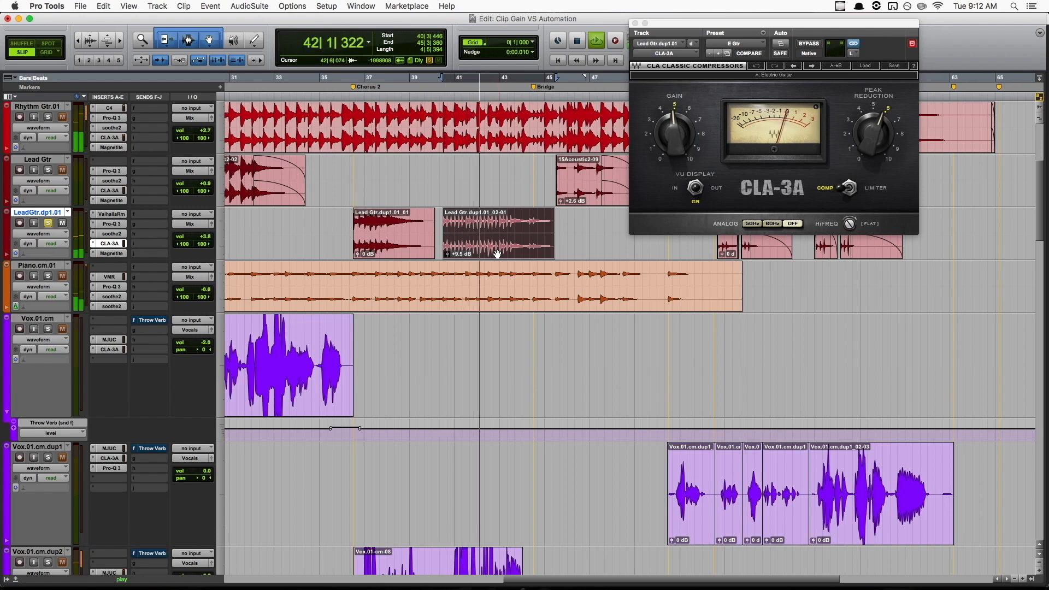
{"action": "key", "text": "space"}
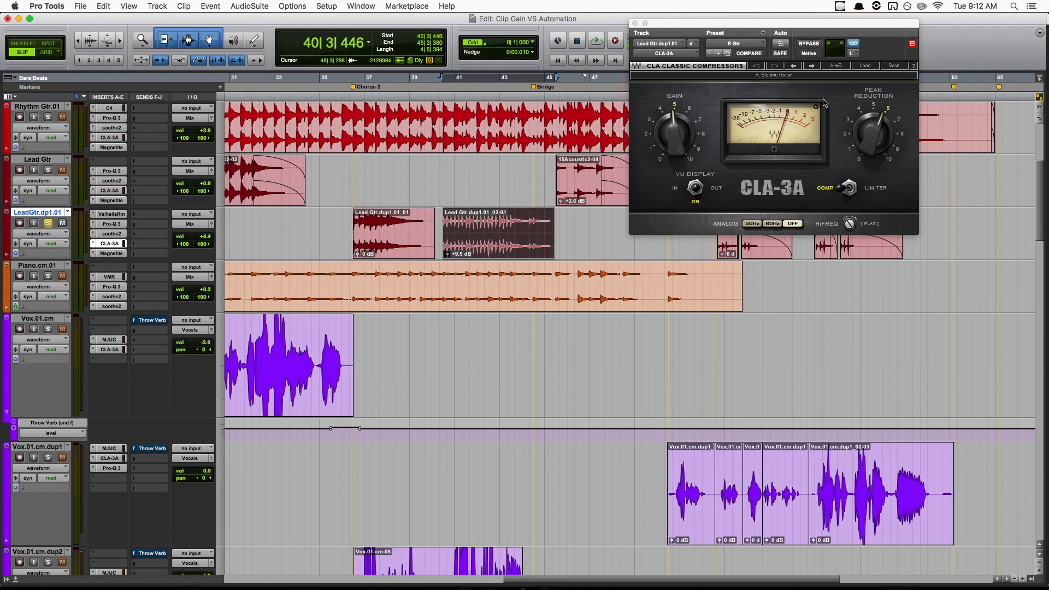
{"action": "left_click", "coordinate": [350, 226]}
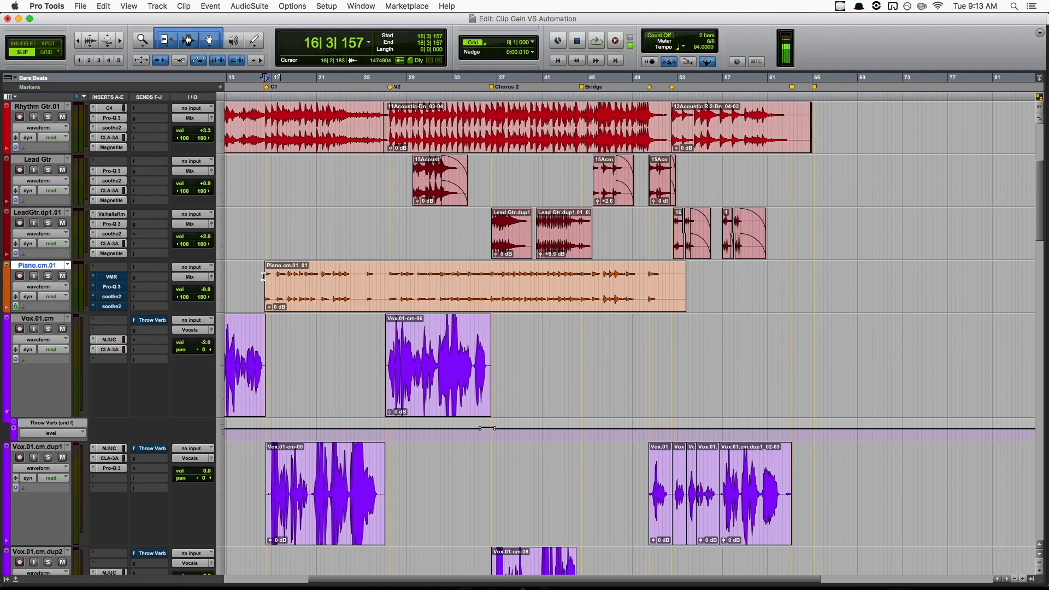
Solo the Piano.cm.01 track and play it from 27|4|004 to check its level
{"action": "left_click", "coordinate": [380, 273]}
{"action": "left_click", "coordinate": [390, 274]}
{"action": "key", "text": "shift+s"}
{"action": "key", "text": "space"}
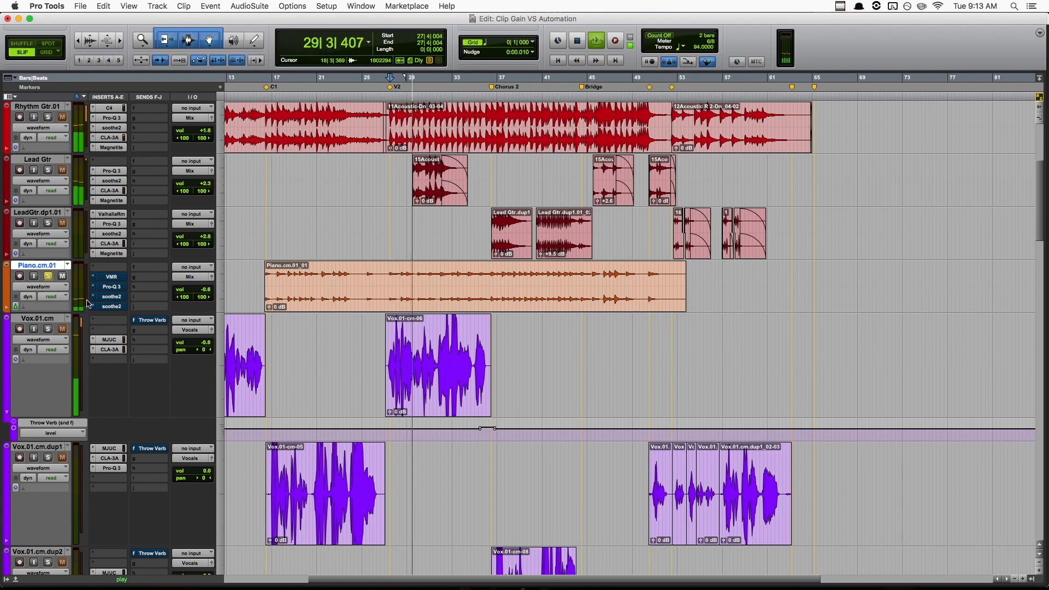
{"action": "key", "text": "space"}
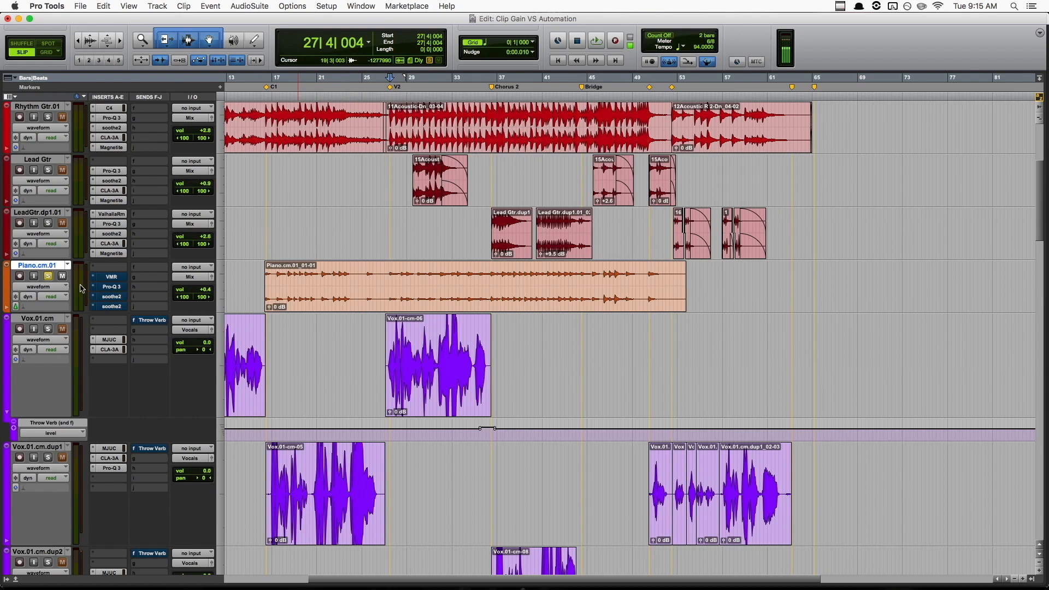
Raise the piano clip's clip gain to +15.0 dB during playback from 27|4|004
{"action": "key", "text": "space"}
{"action": "left_click_drag", "start_coordinate": [270, 307], "coordinate": [274, 298]}
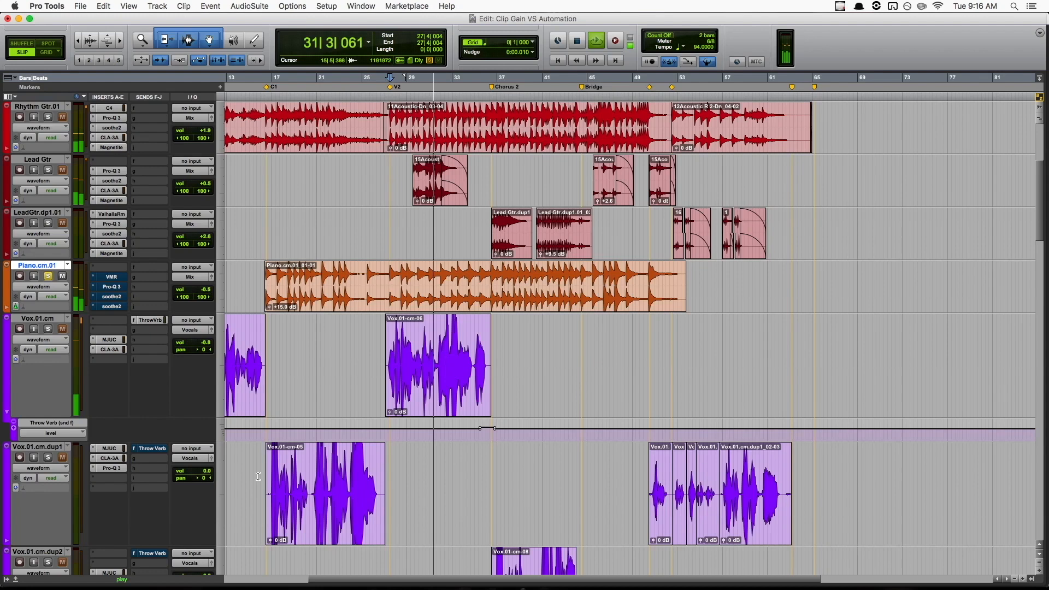
{"action": "key", "text": "space"}
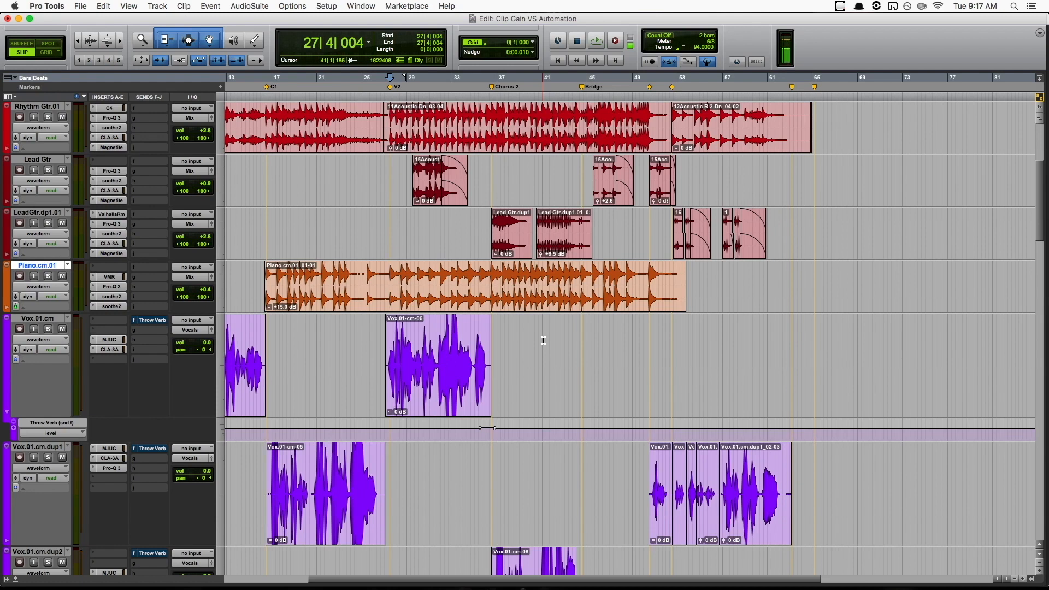
Inspect the piano track's volume fader and switch the track's display from waveform to volume automation
{"action": "left_click", "coordinate": [205, 292]}
{"action": "left_click", "coordinate": [211, 294]}
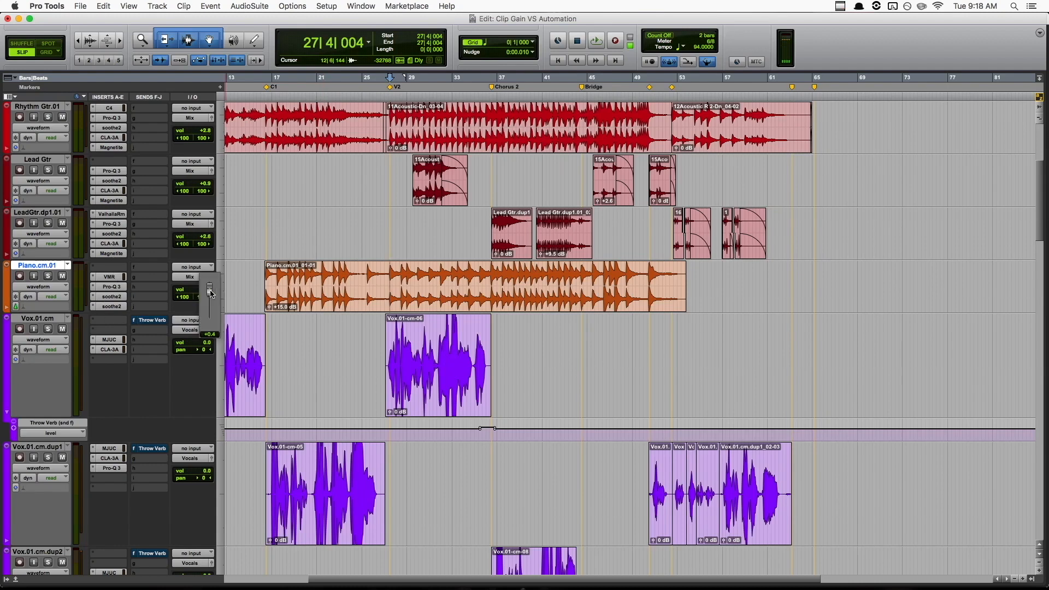
{"action": "left_click", "coordinate": [50, 287]}
{"action": "left_click", "coordinate": [50, 296]}
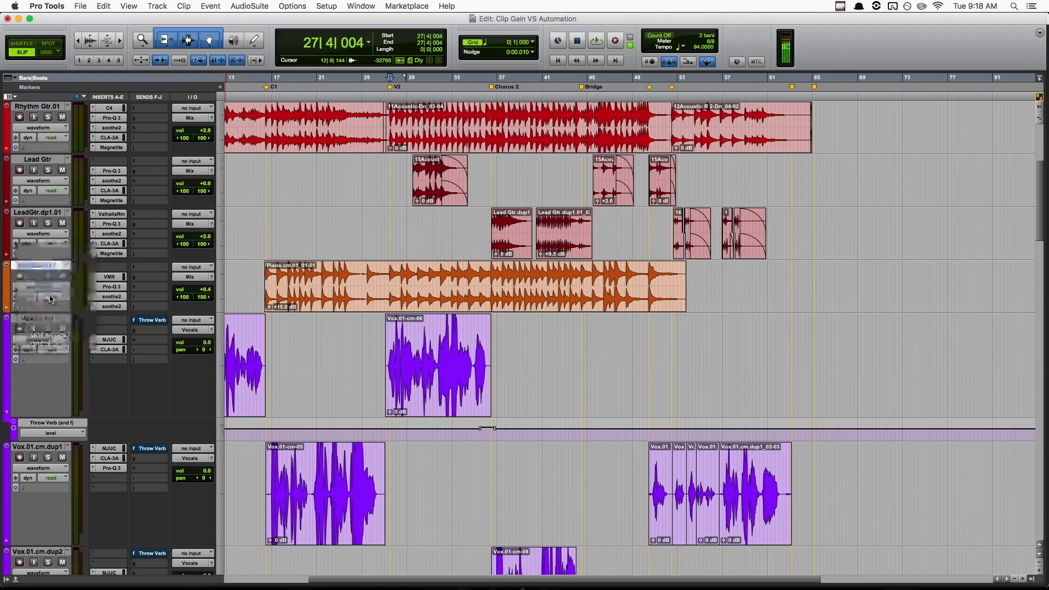
{"action": "left_click_drag", "start_coordinate": [262, 286], "coordinate": [358, 290]}
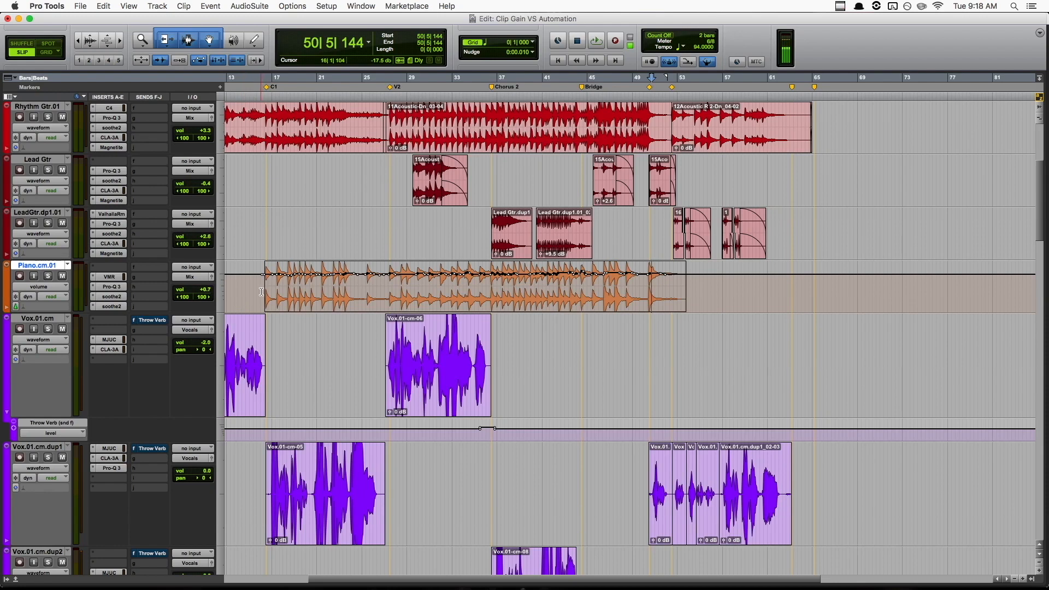
{"action": "scroll", "coordinate": [262, 291], "scroll_direction": "left", "scroll_amount": 2}
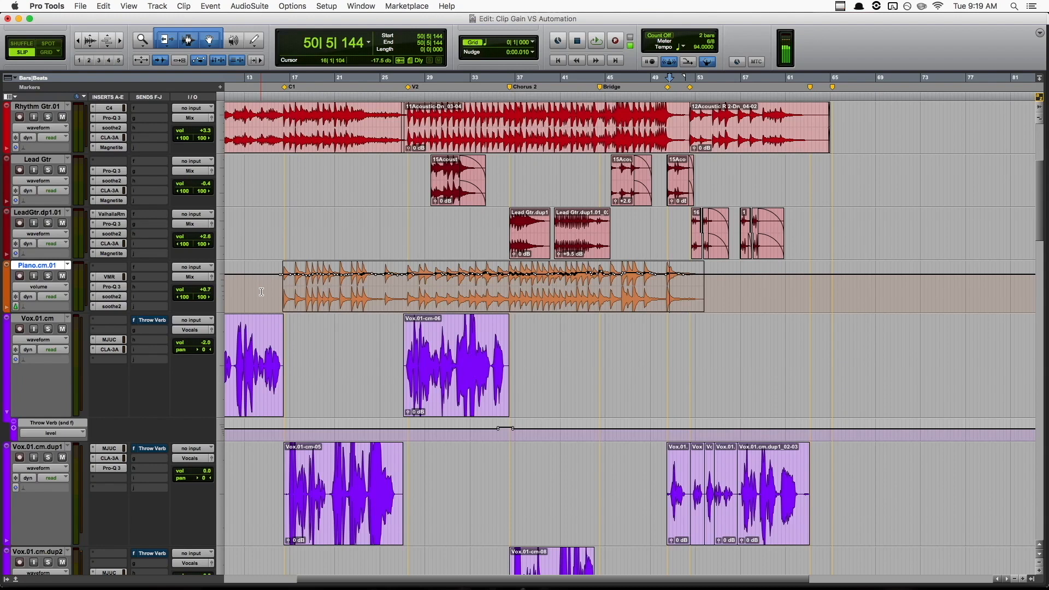